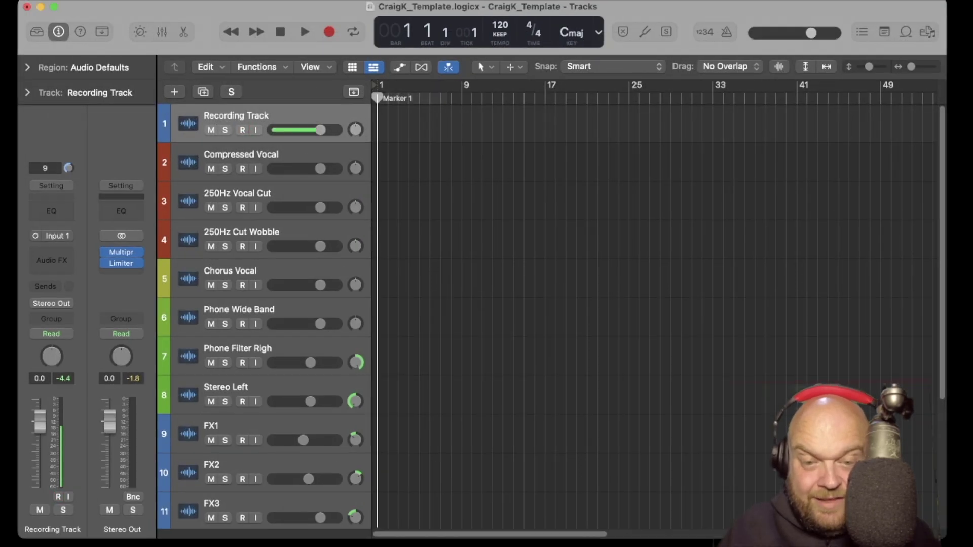
# Record a vocal take of about eight bars from the project start on the Recording Track
pyautogui.press('r')
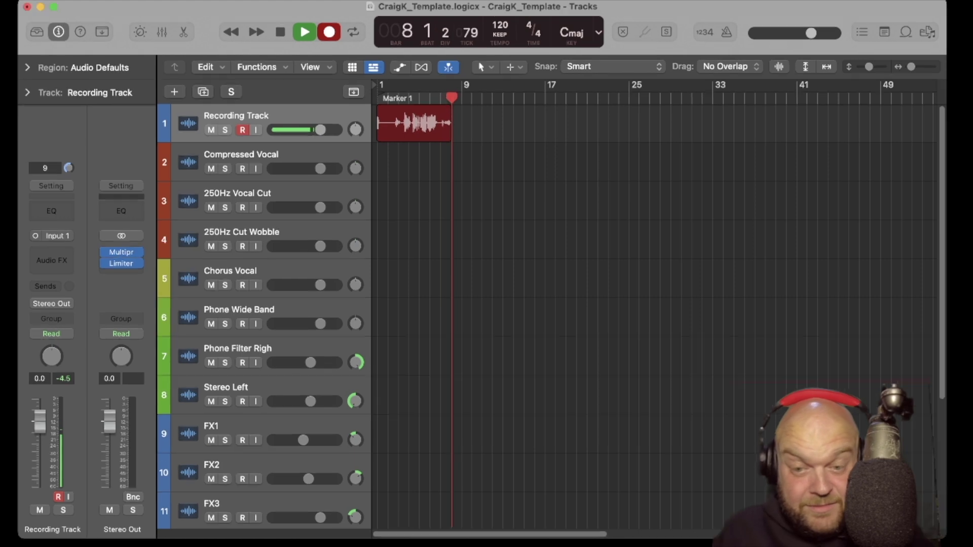
pyautogui.press('space')
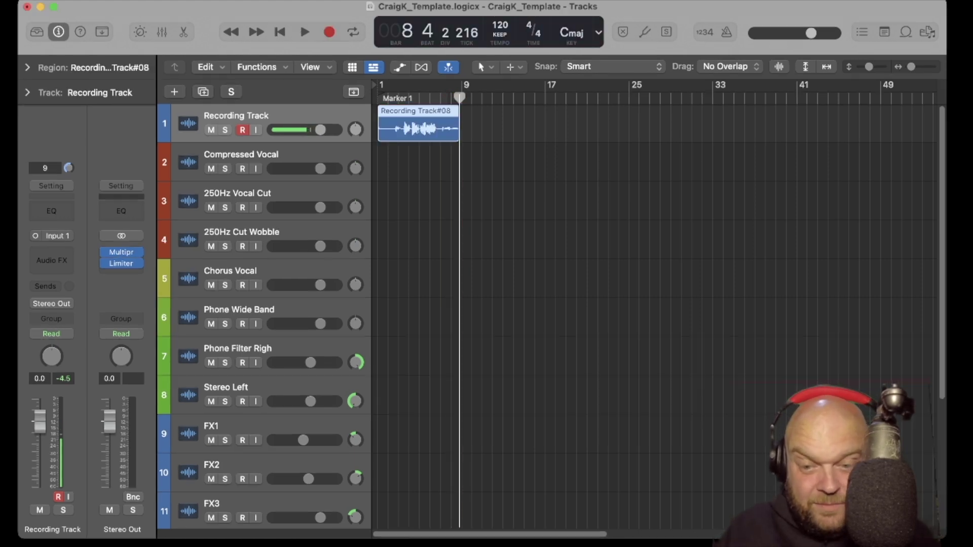
# Trim the recording to run from about bar 3 beat 2 to bar 6 beat 4, deleting both ends, and play it back
pyautogui.click(398, 97)
pyautogui.moveTo(398, 97); pyautogui.dragTo(401, 97)
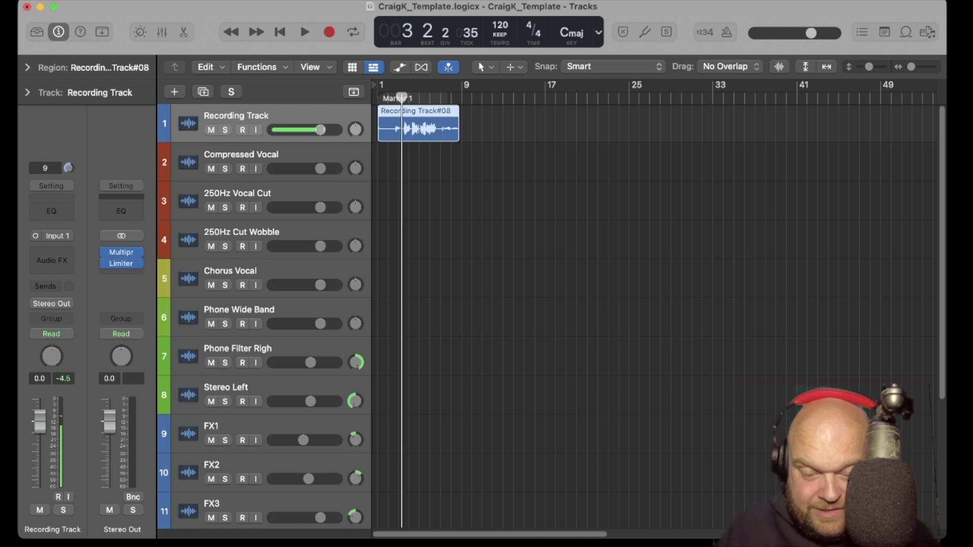
pyautogui.press('super+t')
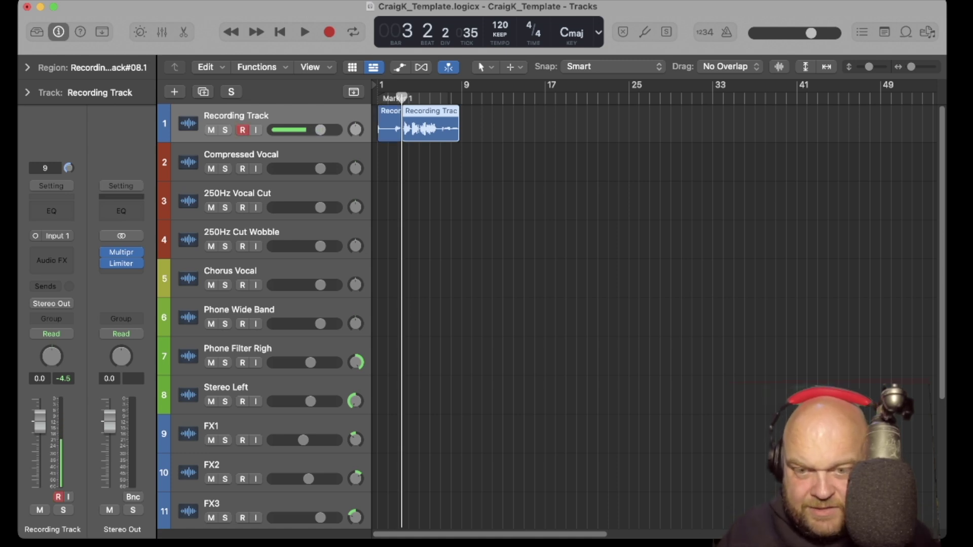
pyautogui.click(389, 127)
pyautogui.press('Delete')
pyautogui.moveTo(402, 97); pyautogui.dragTo(438, 97)
pyautogui.click(431, 127)
pyautogui.press('super+t')
pyautogui.press('Delete')
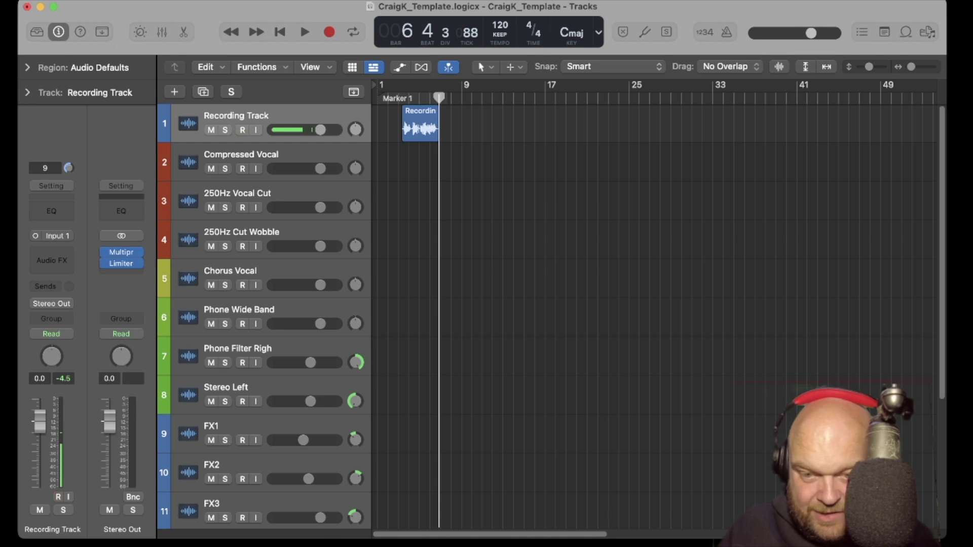
pyautogui.press('space')
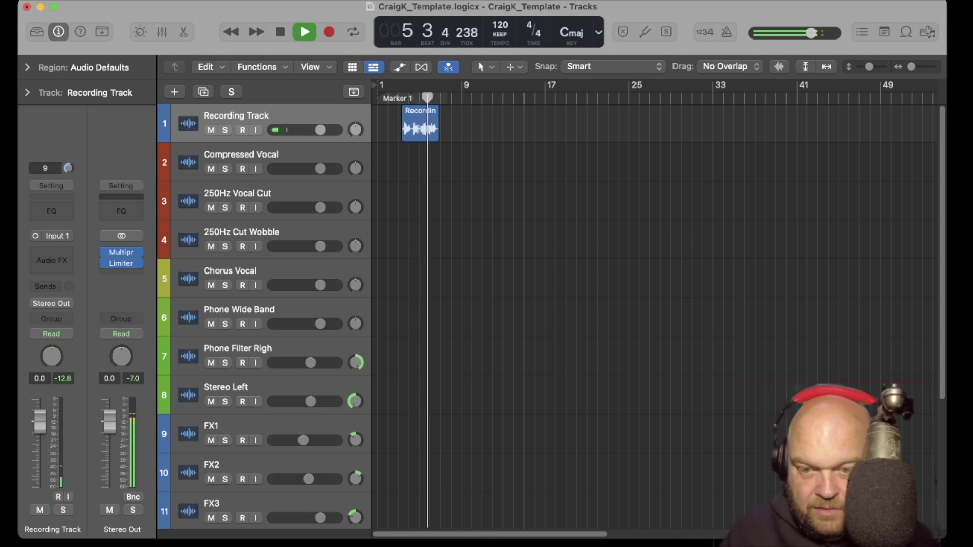
pyautogui.press('space')
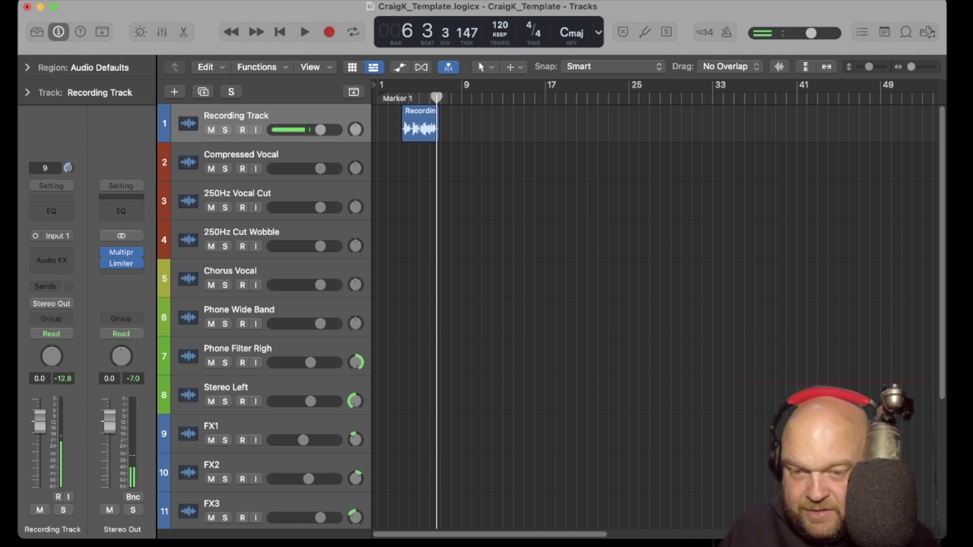
# Split the trimmed vocal region into three pieces at about bar 4 beat 2 and bar 5 beat 1, checking by playback
pyautogui.press('super+Right')
pyautogui.press('super+Right')
pyautogui.press('super+Right')
pyautogui.press('super+Right')
pyautogui.press('super+Right')
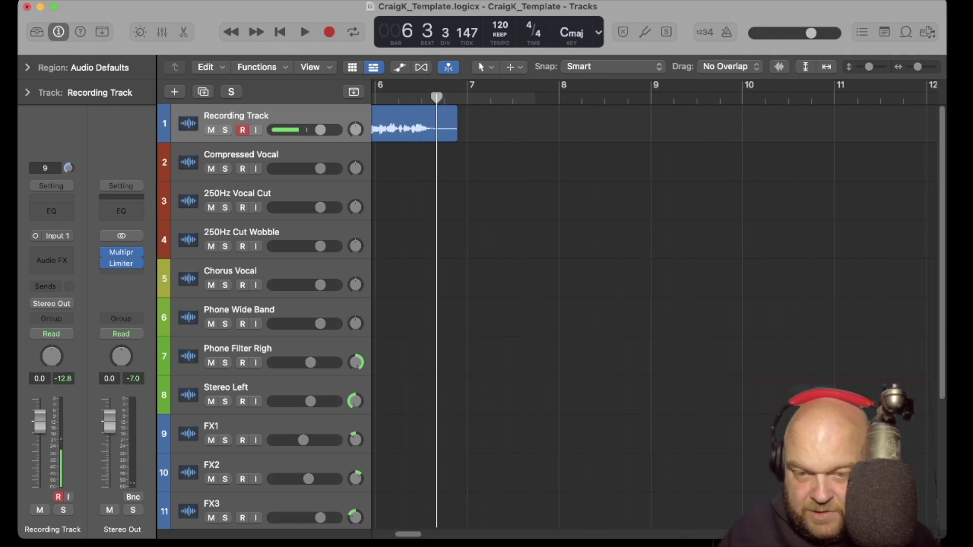
pyautogui.hscroll(-5, 654, 304)
pyautogui.click(557, 97)
pyautogui.click(550, 96)
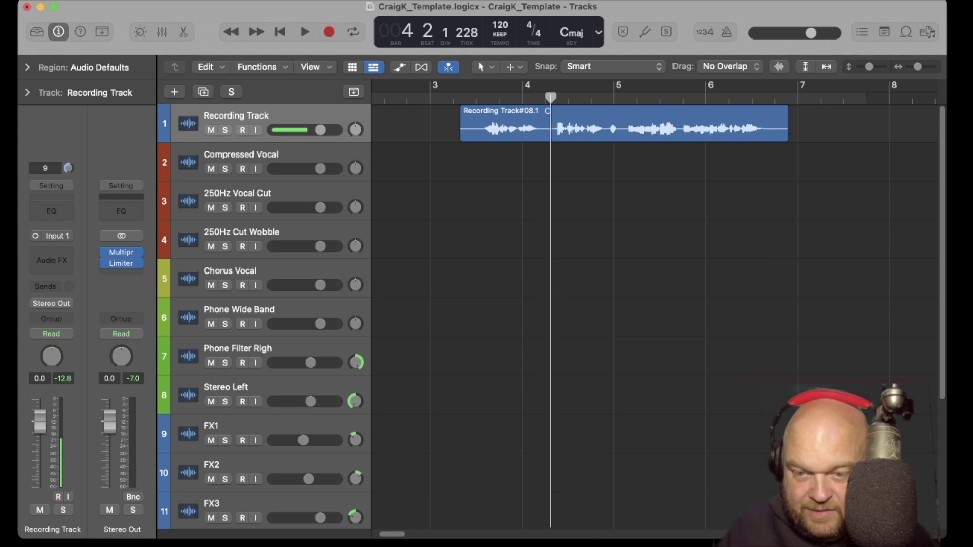
pyautogui.click(550, 123)
pyautogui.press('super+t')
pyautogui.press('space')
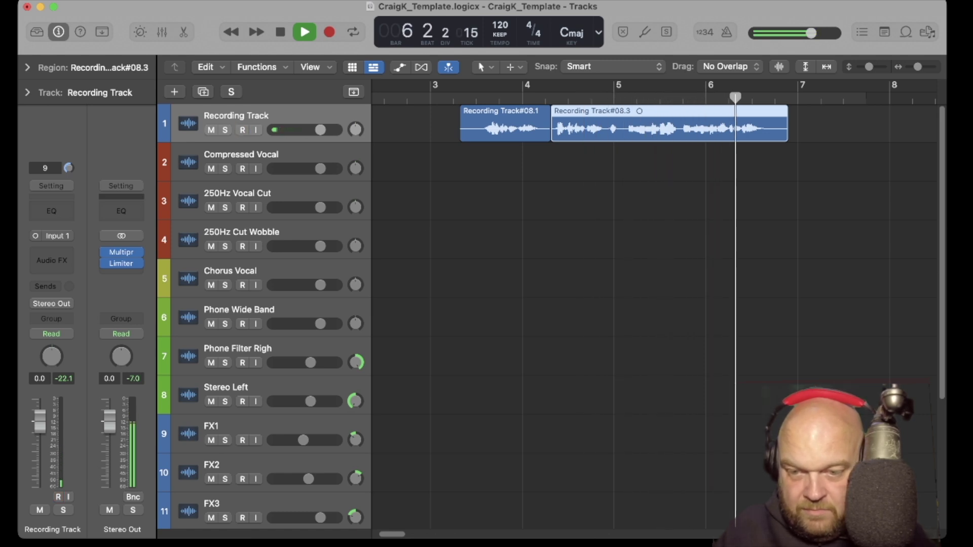
pyautogui.press('space')
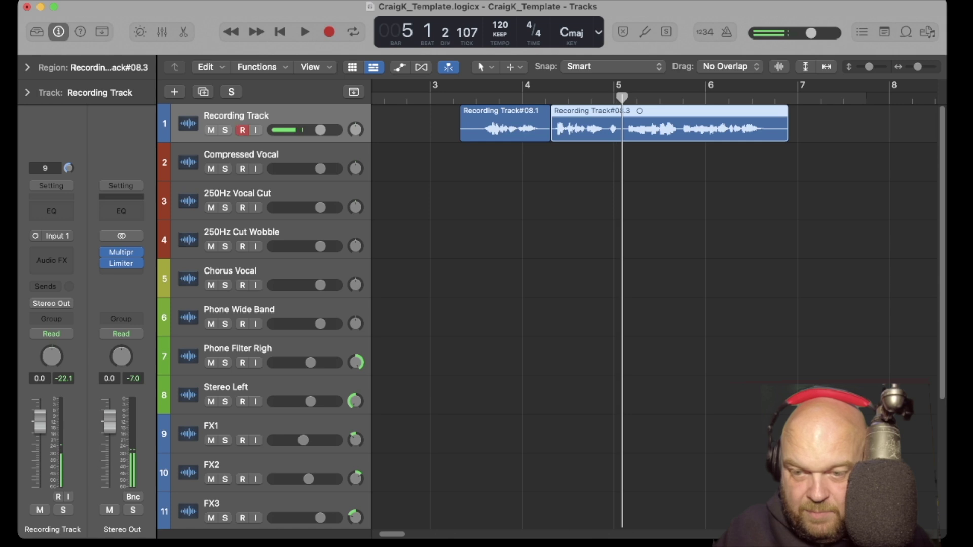
pyautogui.press('super+t')
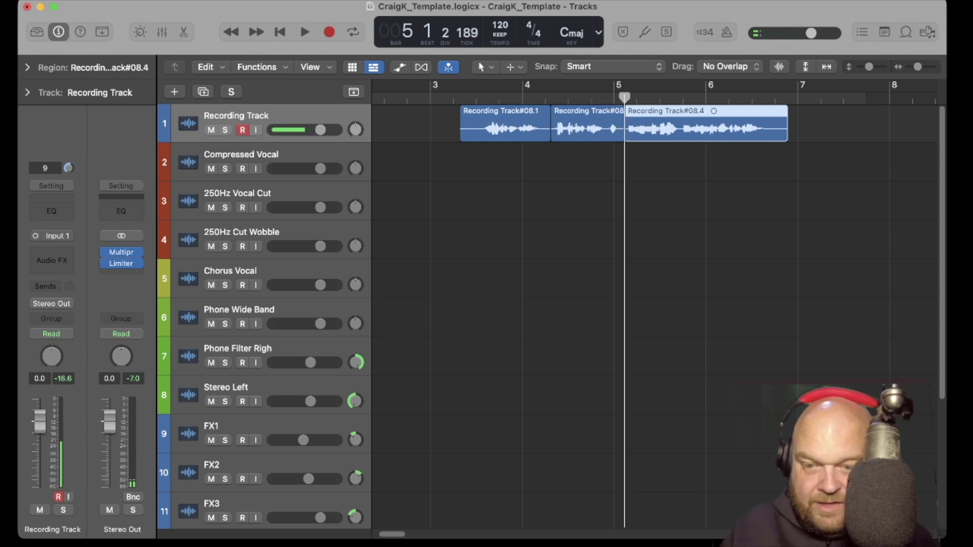
# Move the three vocal pieces in order to the 250Hz Vocal Cut, Phone Wide Band and Chorus Vocal tracks, shortening the last piece's end slightly
pyautogui.moveTo(461, 133); pyautogui.dragTo(396, 210)
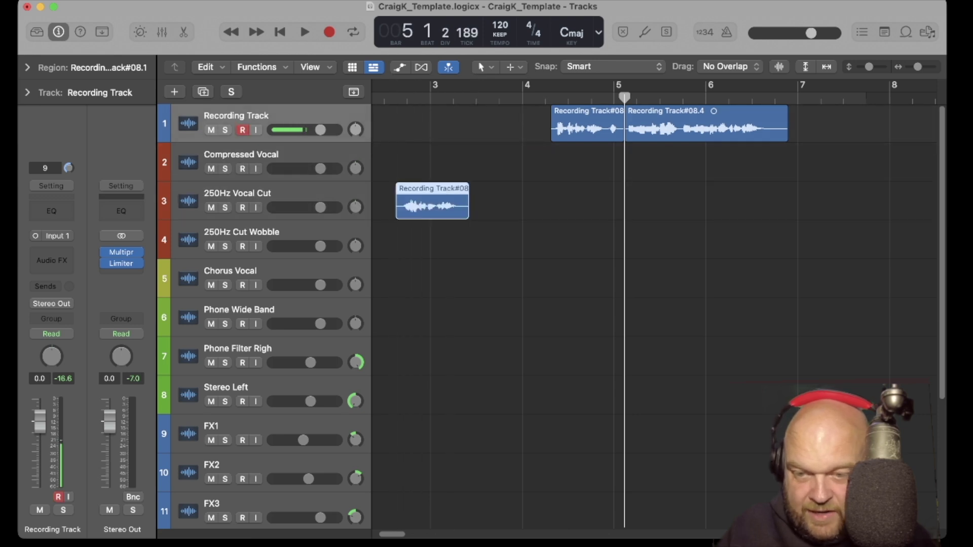
pyautogui.click(587, 123)
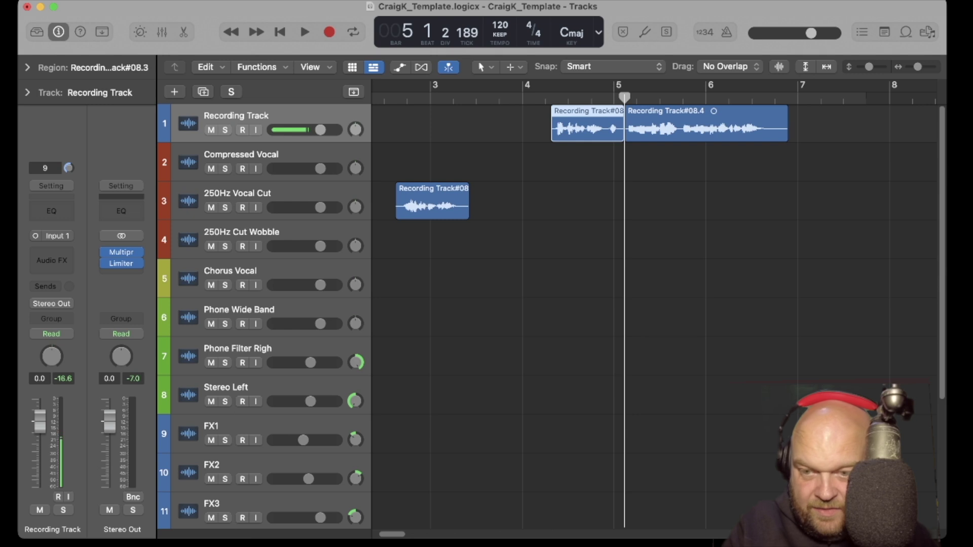
pyautogui.hotkey('shift', 'd')
pyautogui.moveTo(588, 127); pyautogui.dragTo(515, 321)
pyautogui.moveTo(785, 135); pyautogui.dragTo(773, 135)
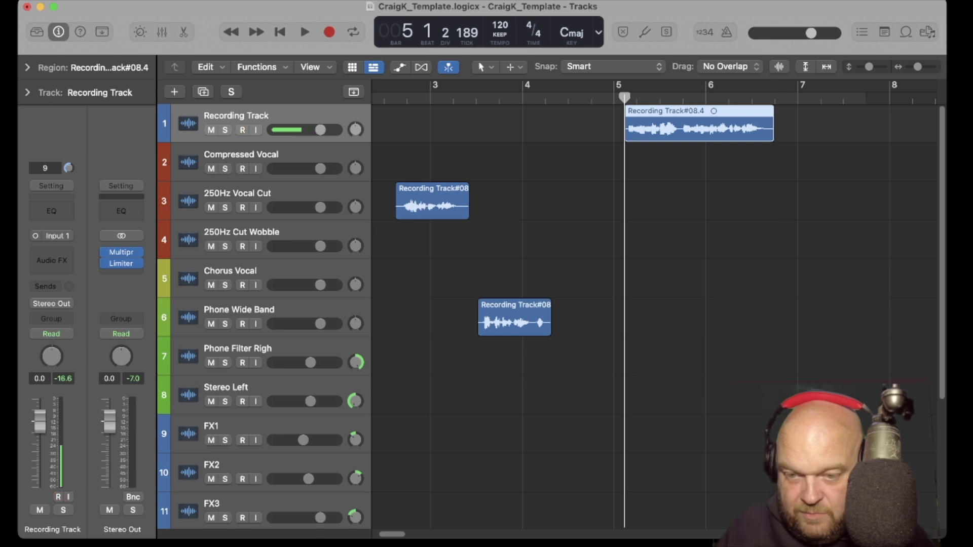
pyautogui.moveTo(709, 127); pyautogui.dragTo(653, 281)
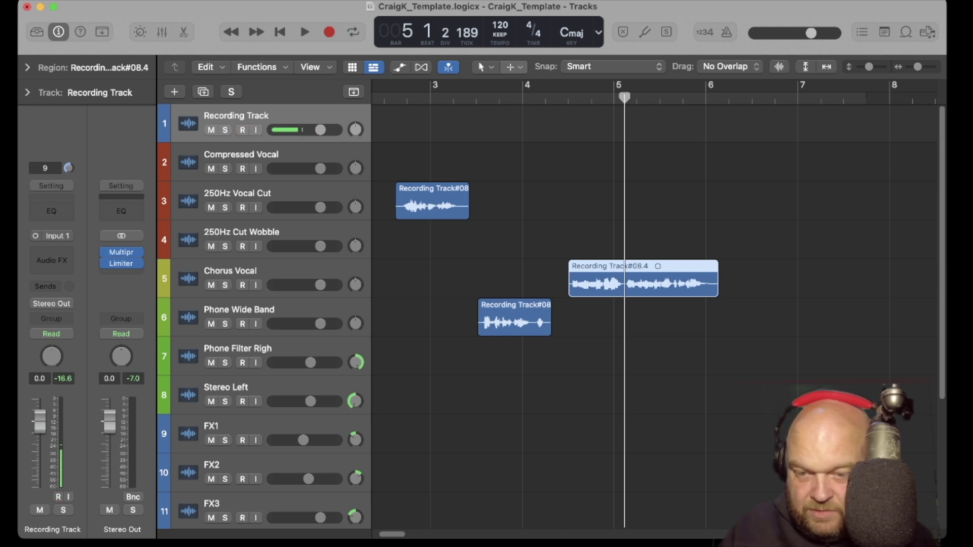
# Make Fade the secondary tool and add fades to the start and end of all three vocal regions
pyautogui.press('t')
pyautogui.press('super+p')
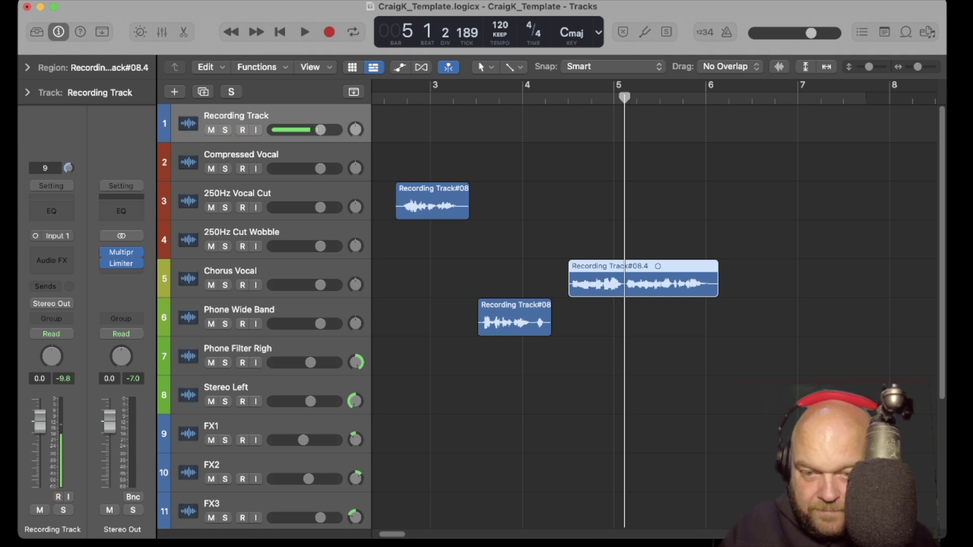
pyautogui.click(407, 198)
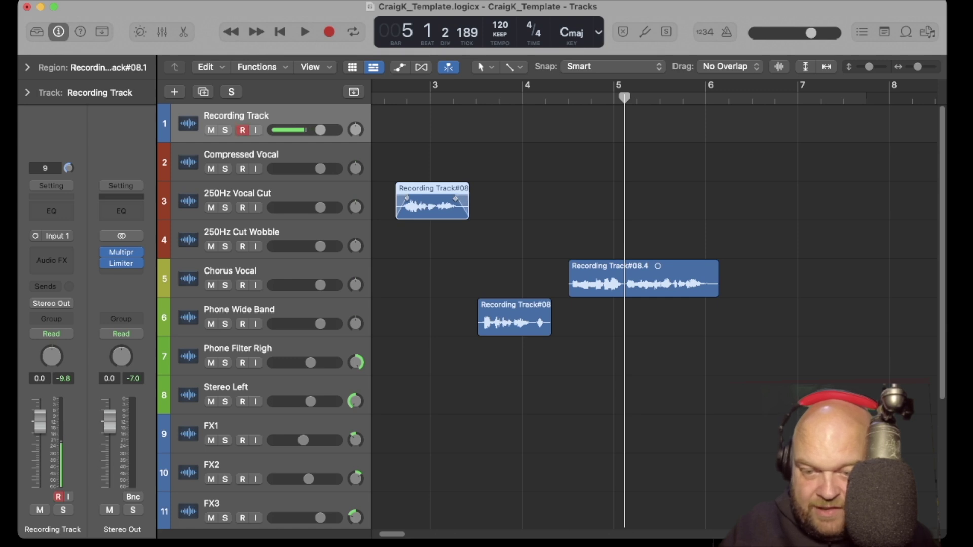
pyautogui.click(482, 317)
pyautogui.hotkey('ctrl', 'r')
pyautogui.hotkey('ctrl', 'r')
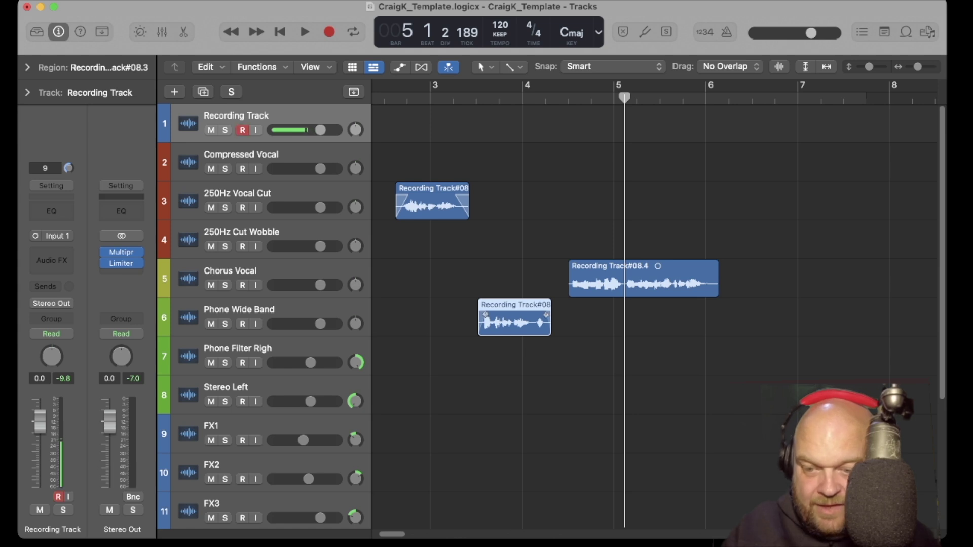
pyautogui.click(571, 276)
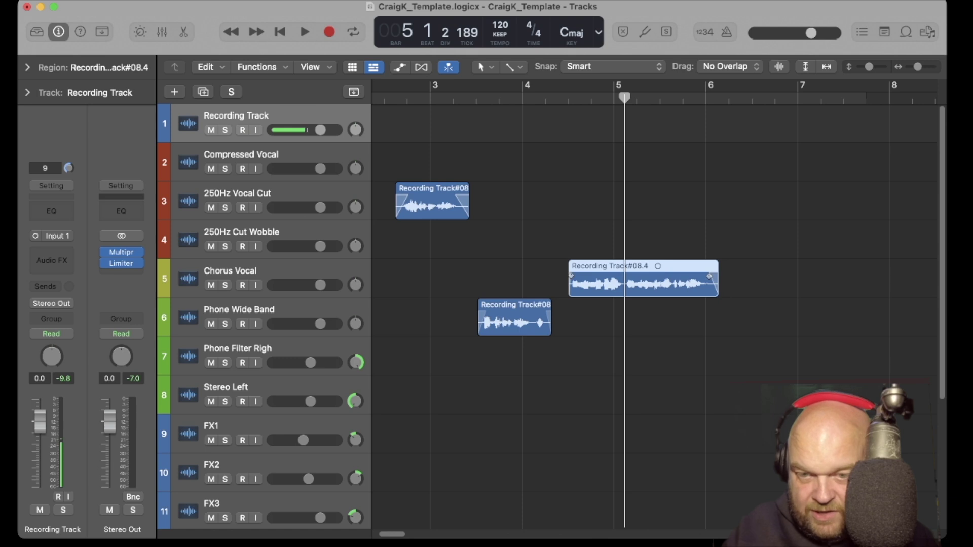
# Move the Phone Wide Band region to about bar 3 beat 2 and the Chorus Vocal region to about bar 4, and play the sequence
pyautogui.moveTo(514, 317); pyautogui.dragTo(500, 317)
pyautogui.moveTo(608, 278); pyautogui.dragTo(570, 279)
pyautogui.press('space')
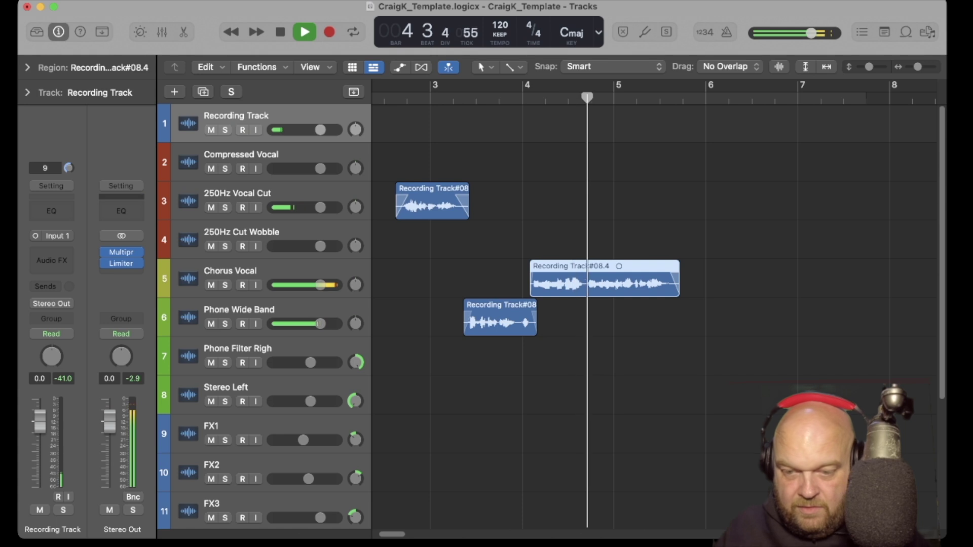
pyautogui.press('space')
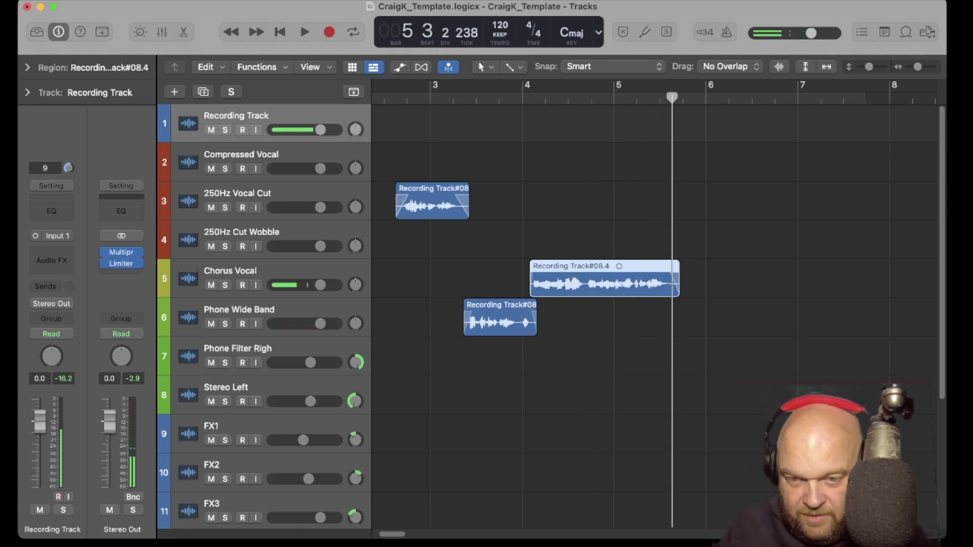
# Paste a copy of the Chorus Vocal region onto the Stereo Left track just after bar 4 and play the layered result
pyautogui.moveTo(540, 98); pyautogui.dragTo(532, 97)
pyautogui.click(271, 394)
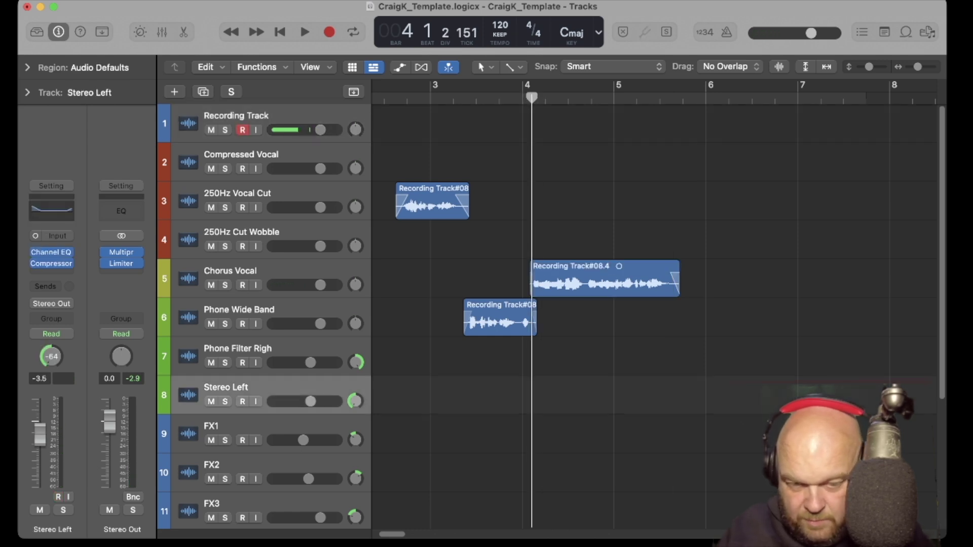
pyautogui.press('super+v')
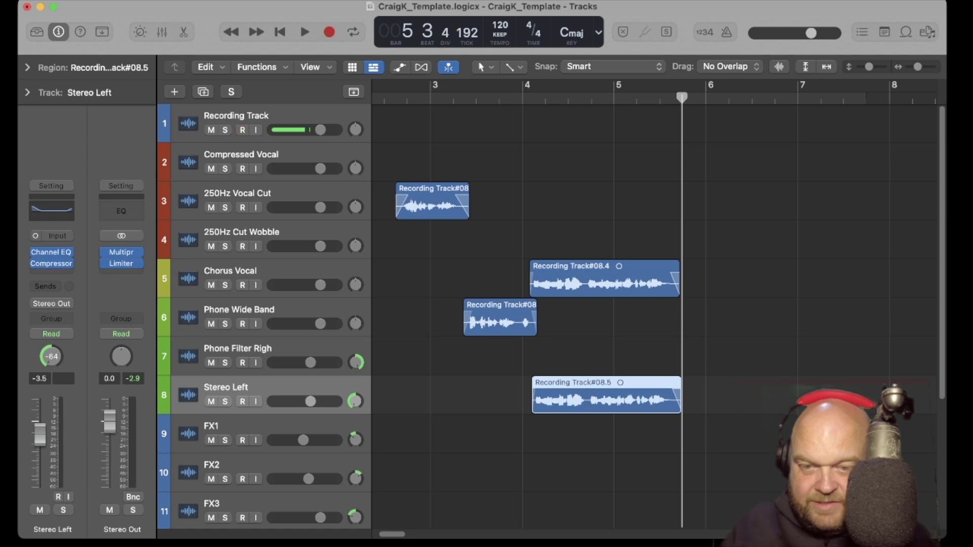
pyautogui.click(389, 97)
pyautogui.press('space')
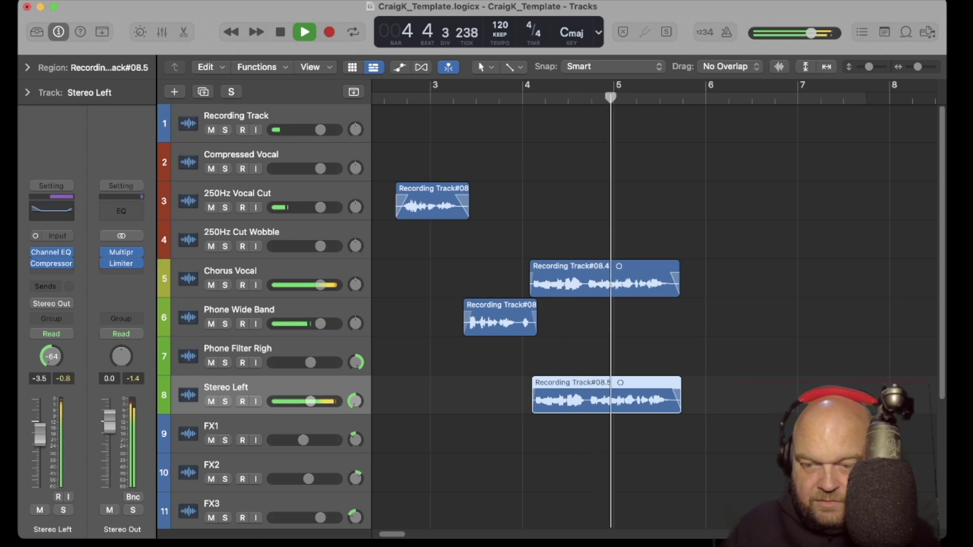
pyautogui.press('space')
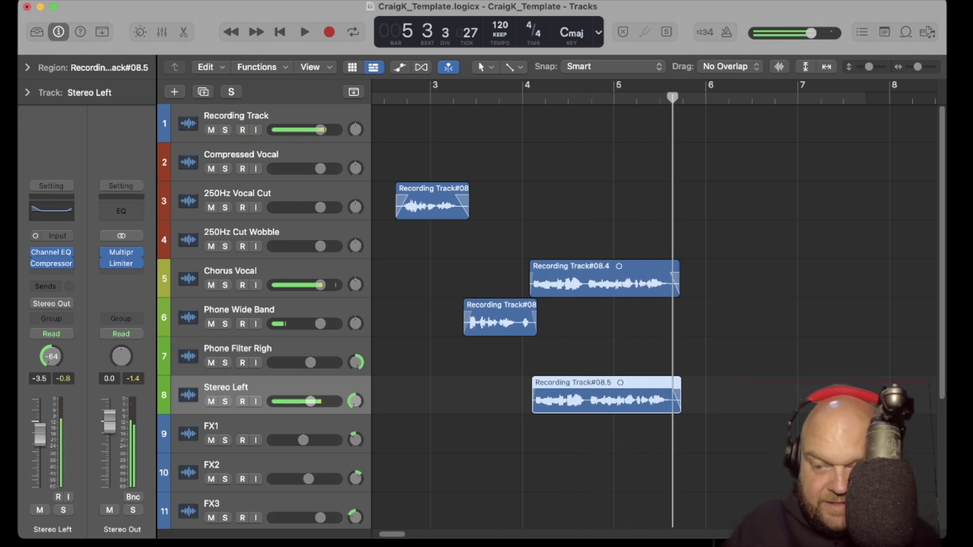
# Place the Stutter_Glitch_16 sample at the start of FX1, shift all four vocal regions to begin around bar 1 beat 3, and play from the start
pyautogui.moveTo(749, 410); pyautogui.dragTo(445, 202)
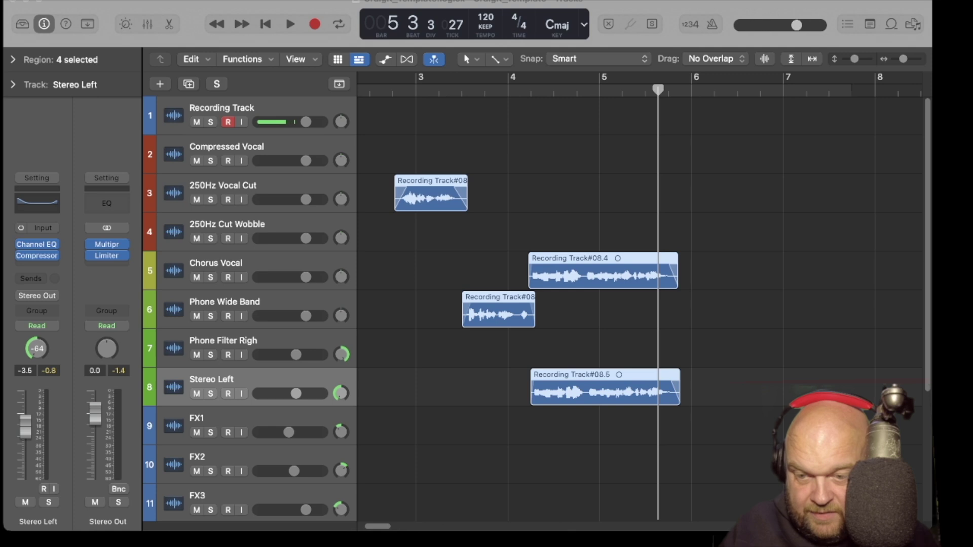
pyautogui.moveTo(324, 431); pyautogui.dragTo(387, 426)
pyautogui.moveTo(854, 393); pyautogui.dragTo(474, 202)
pyautogui.moveTo(424, 435); pyautogui.dragTo(401, 436)
pyautogui.press('Return')
pyautogui.press('space')
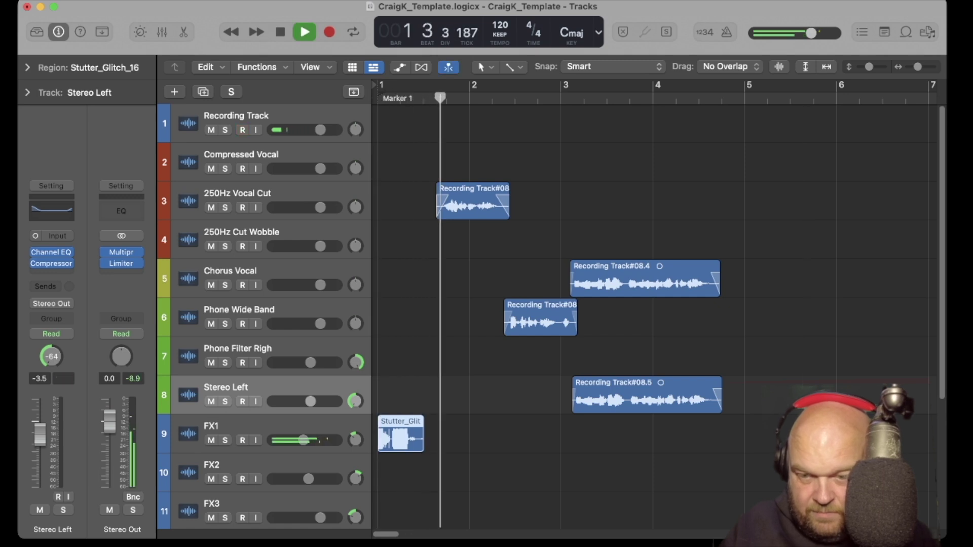
pyautogui.press('space')
# Move the four vocal regions earlier to begin around bar 1 beat 2, audition them, and move Stutter_Glitch_16 to FX2 at about bar 1 beat 4
pyautogui.moveTo(781, 391); pyautogui.dragTo(429, 203)
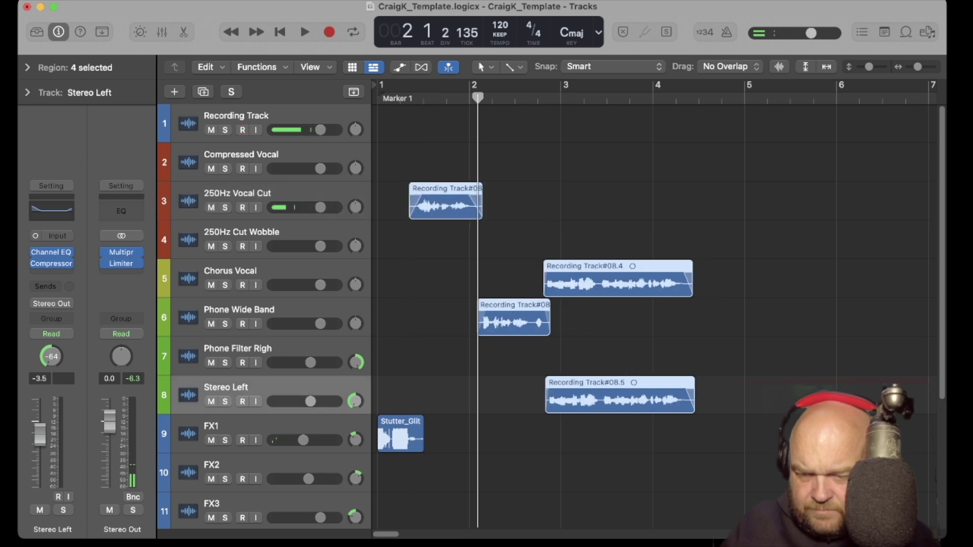
pyautogui.press('Return')
pyautogui.press('space')
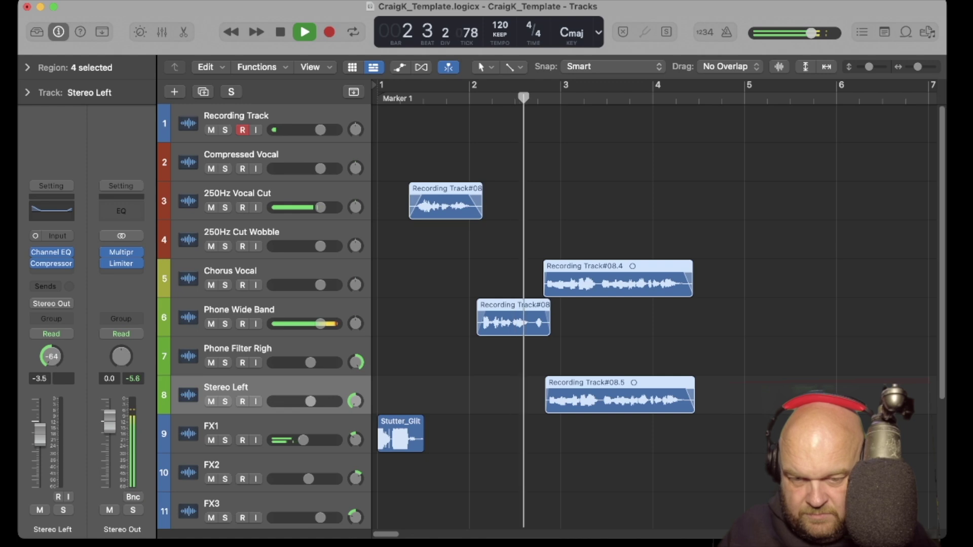
pyautogui.press('space')
pyautogui.moveTo(400, 433); pyautogui.dragTo(478, 472)
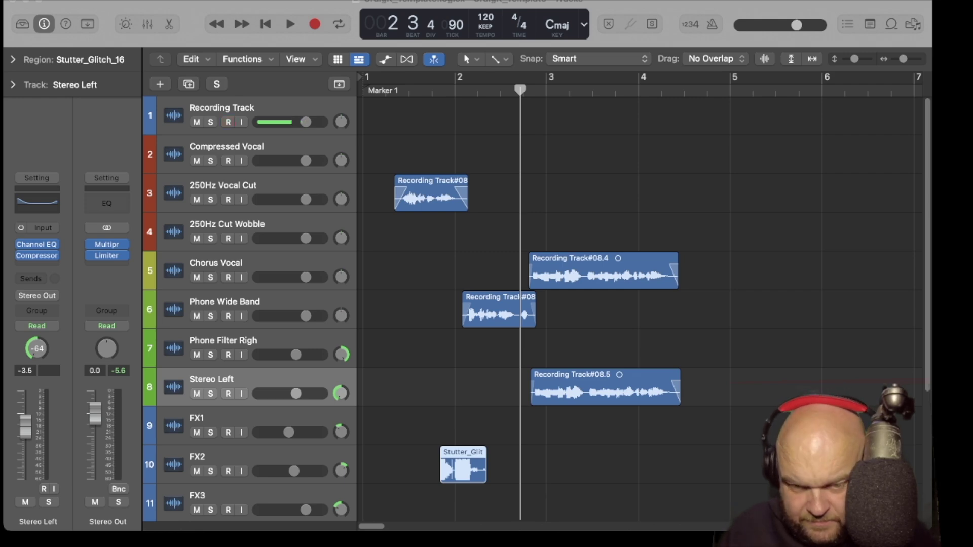
# Try the Stutter_Glitch_39 sample at the start of the FX1 track, audition it with the vocals, and delete it
pyautogui.moveTo(446, 348); pyautogui.dragTo(363, 426)
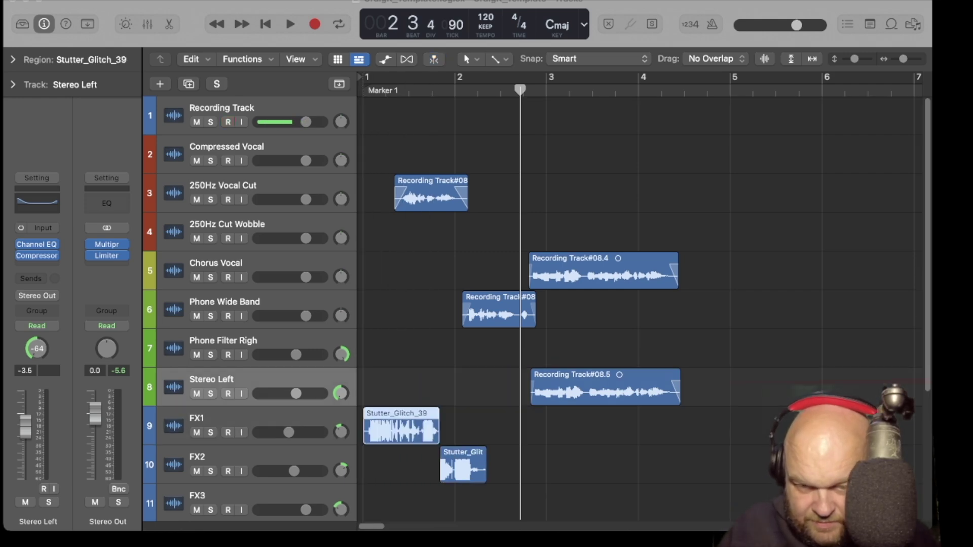
pyautogui.press('Return')
pyautogui.press('space')
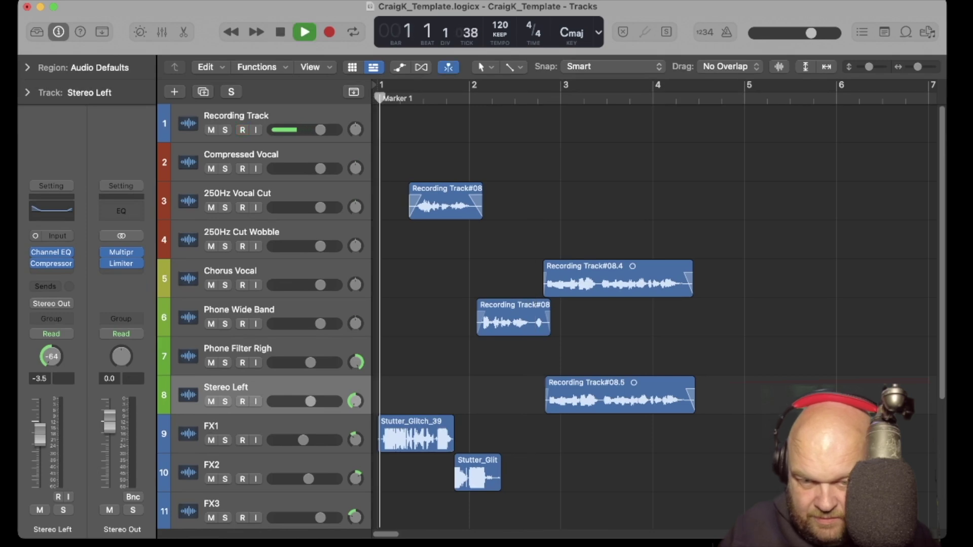
pyautogui.press('space')
pyautogui.press('space')
pyautogui.press('space')
pyautogui.click(416, 433)
pyautogui.press('Delete')
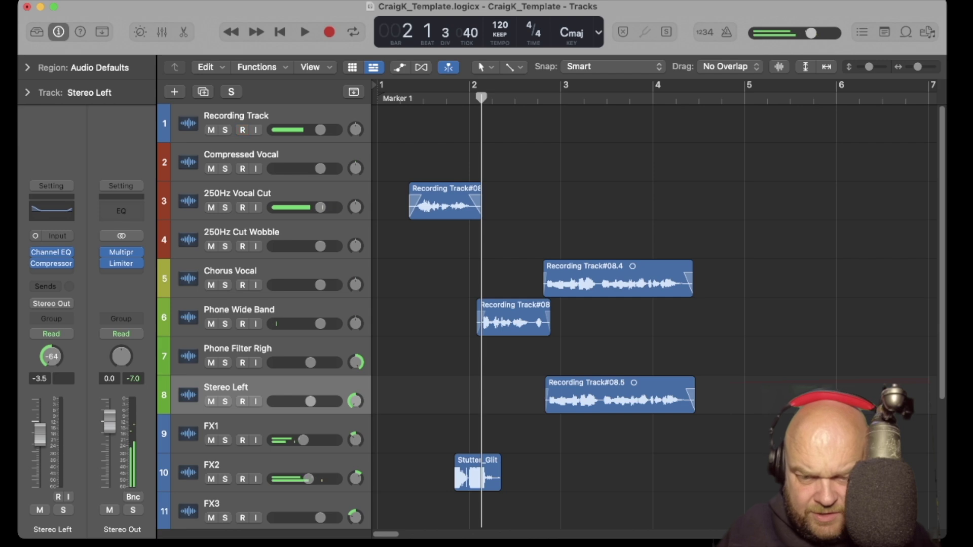
pyautogui.scroll(-2, 557, 304)
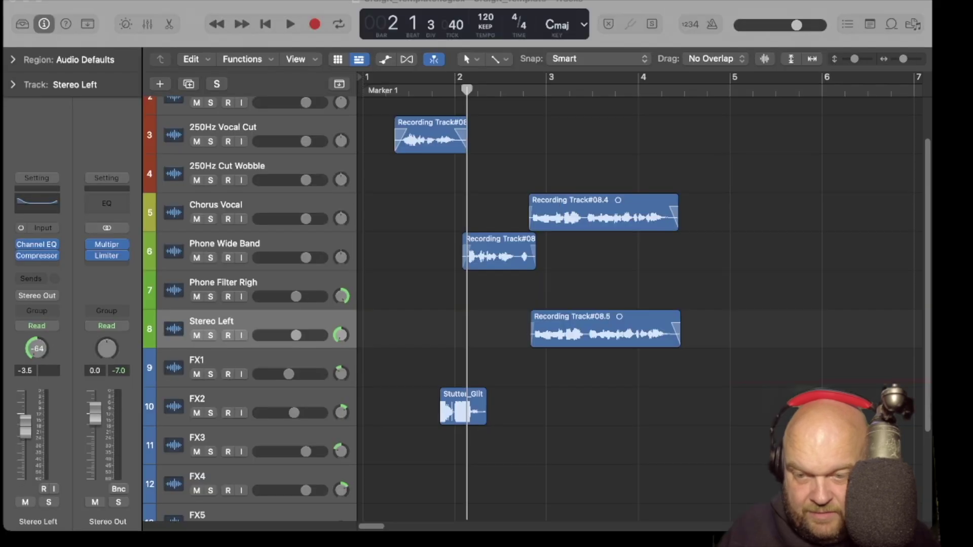
# Place a stutter glitch sample at the start of the FX1 track and play the arrangement from the start
pyautogui.moveTo(468, 330); pyautogui.dragTo(363, 368)
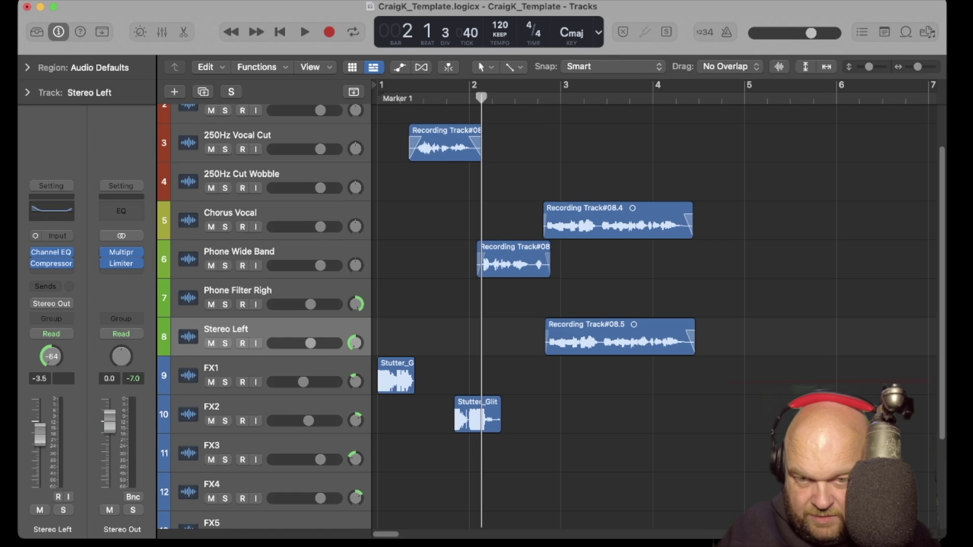
pyautogui.press('Return')
pyautogui.press('space')
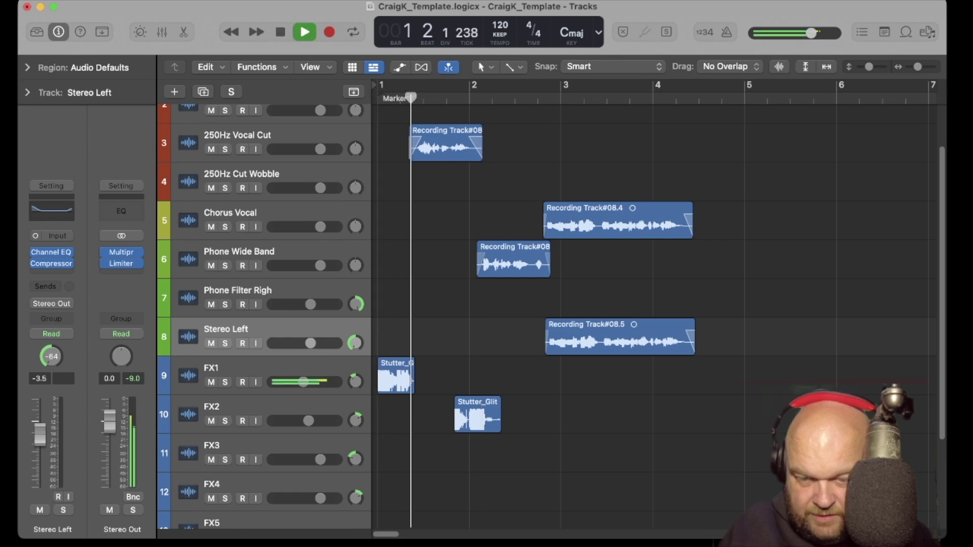
pyautogui.press('space')
# Place the Whoosh_Hit_35 sample at the start of the FX4 track and audition it with the vocals
pyautogui.scroll(-2, 546, 316)
pyautogui.scroll(-3, 557, 314)
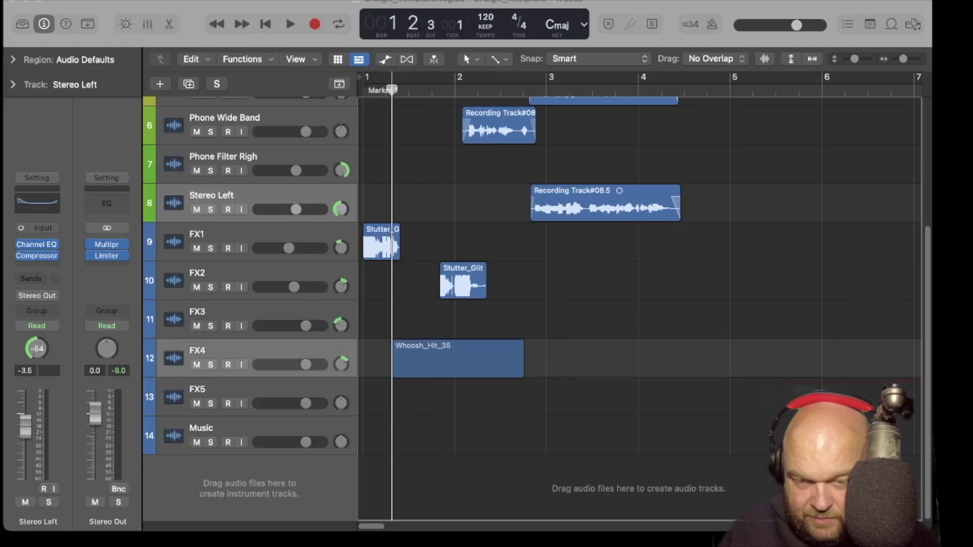
pyautogui.moveTo(441, 358); pyautogui.dragTo(414, 358)
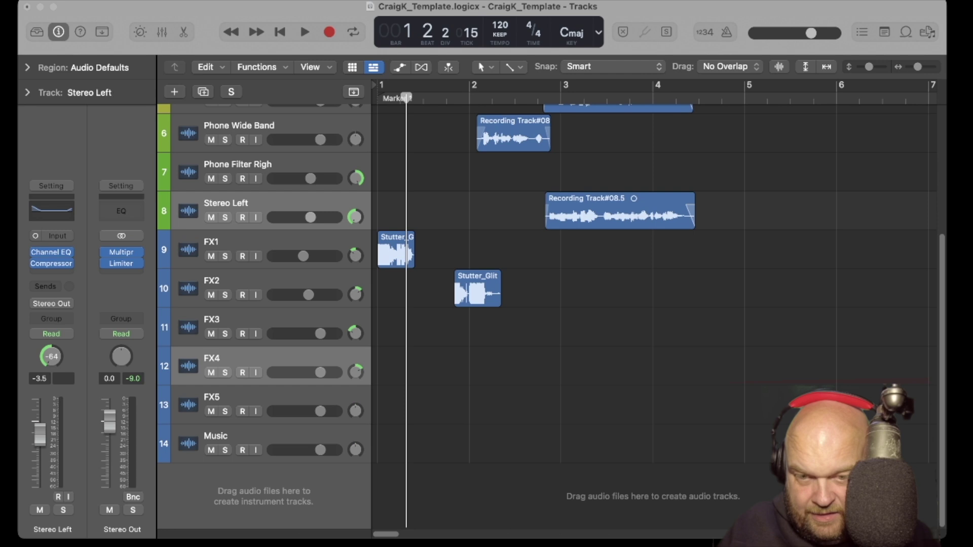
pyautogui.moveTo(381, 366); pyautogui.dragTo(378, 366)
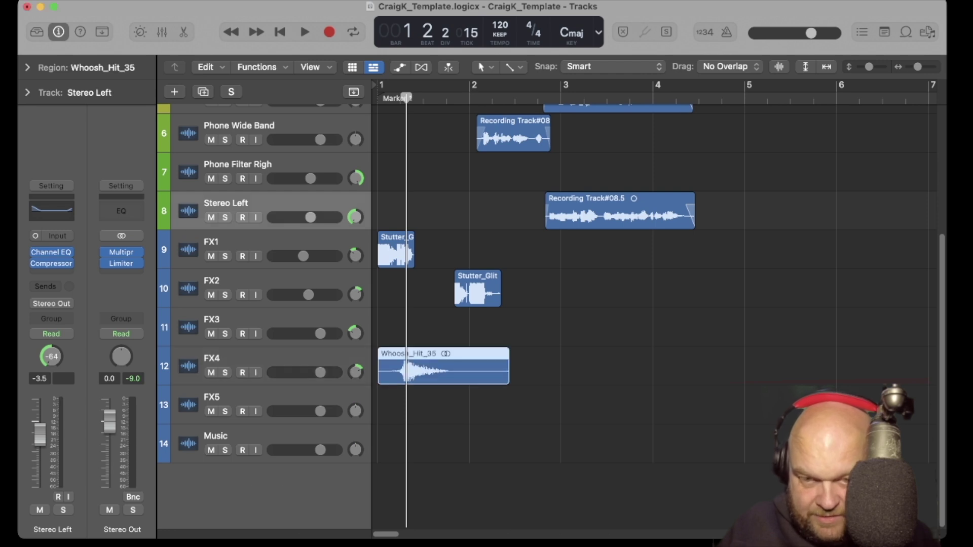
pyautogui.press('space')
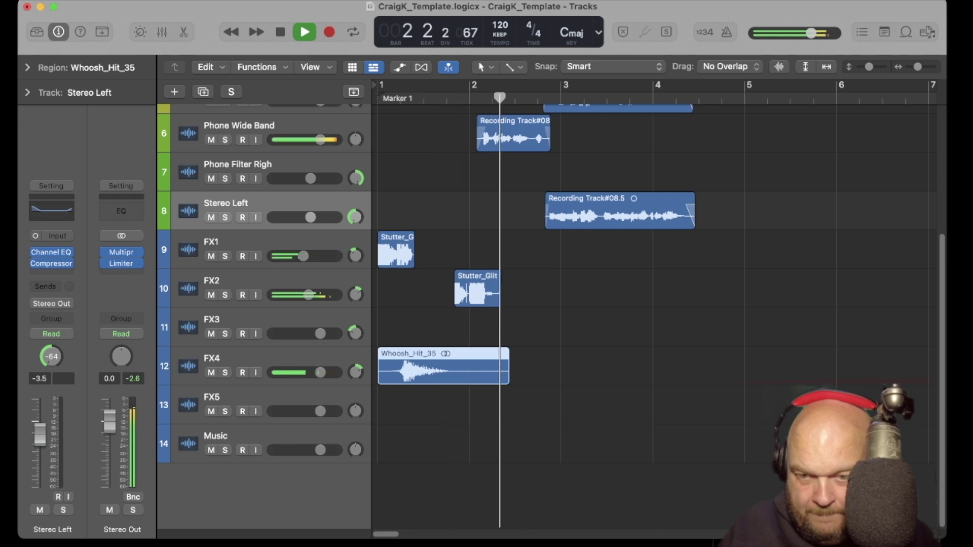
pyautogui.press('space')
# Shift the Chorus Vocal, Phone Wide Band, Stereo Left and FX2 regions together so the FX2 glitch begins at about bar 2, and audition the timing
pyautogui.scroll(3, 553, 315)
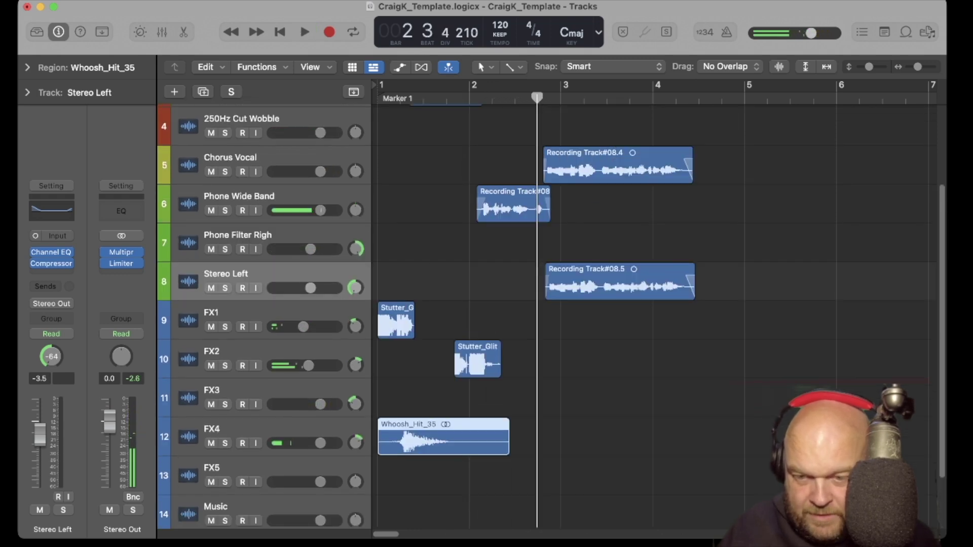
pyautogui.moveTo(740, 395); pyautogui.dragTo(464, 205)
pyautogui.moveTo(478, 405); pyautogui.dragTo(495, 406)
pyautogui.press('Return')
pyautogui.press('space')
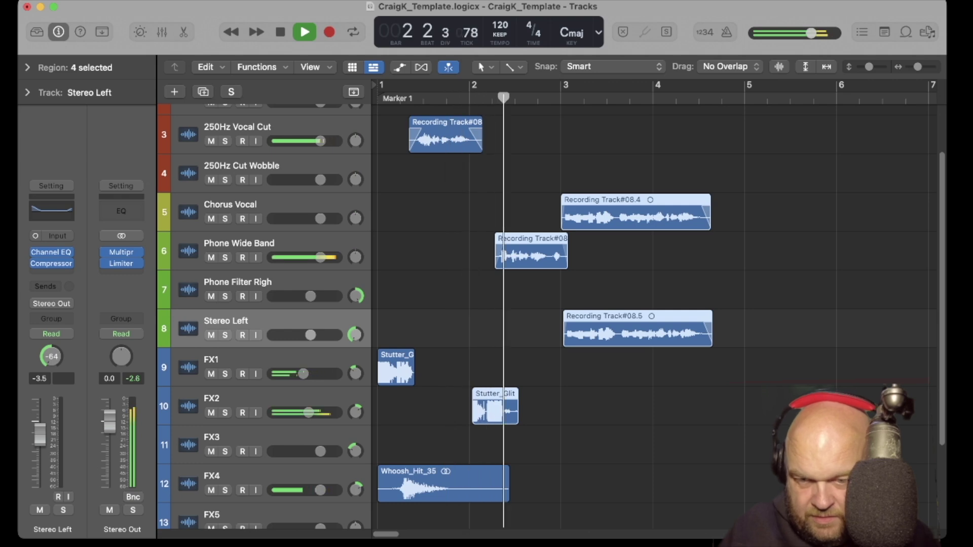
pyautogui.press('space')
pyautogui.moveTo(495, 411); pyautogui.dragTo(491, 410)
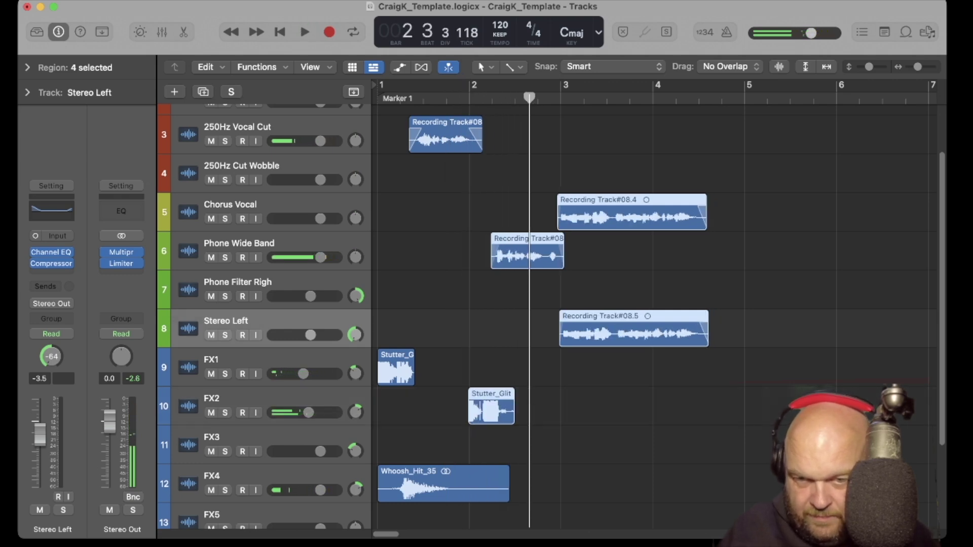
pyautogui.press('space')
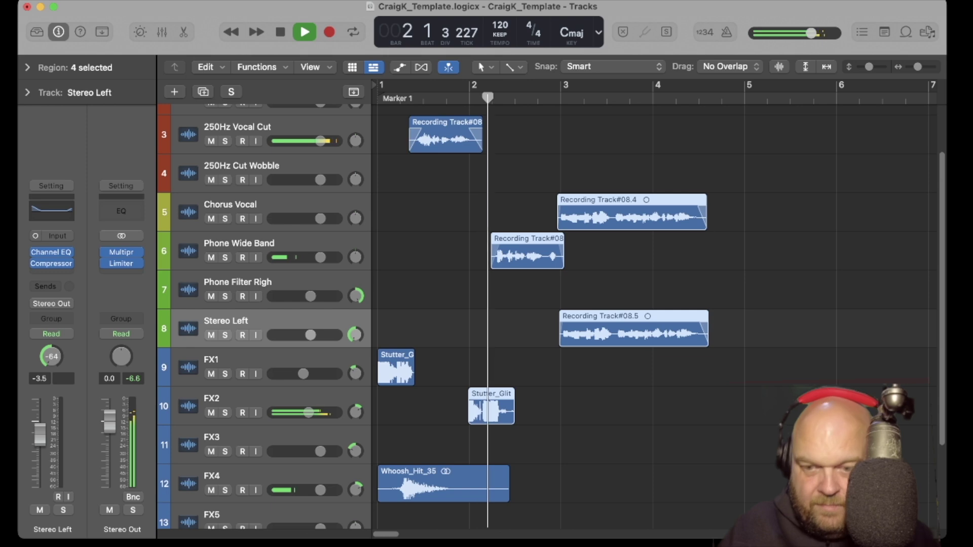
pyautogui.press('space')
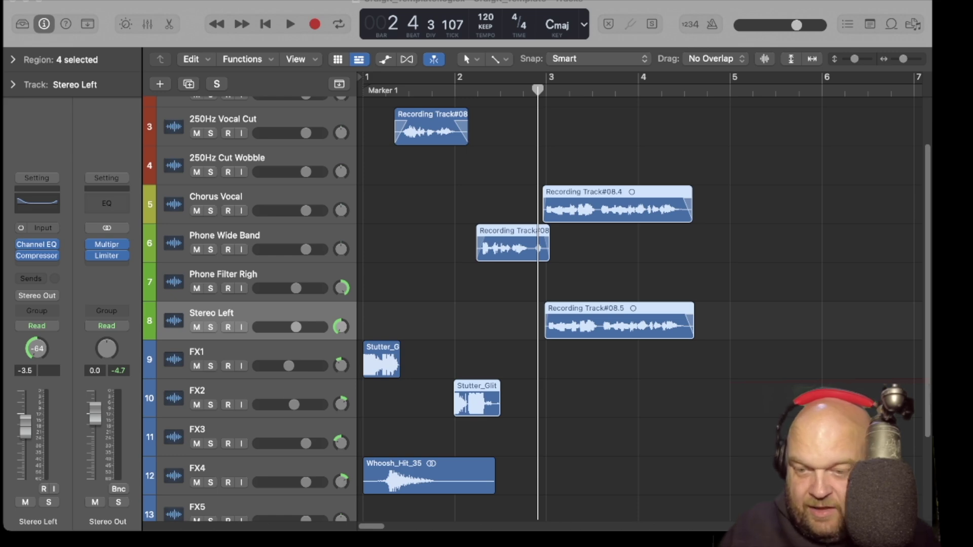
# Place a Glitch sample on the FX3 track just before bar 3 and play the arrangement from the start
pyautogui.moveTo(456, 360); pyautogui.dragTo(541, 436)
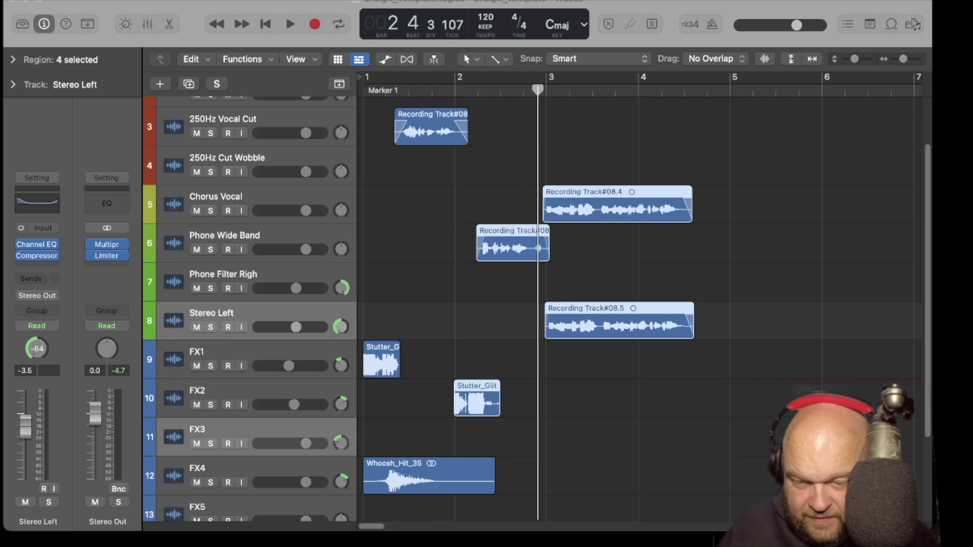
pyautogui.click(456, 320)
pyautogui.press('Return')
pyautogui.press('space')
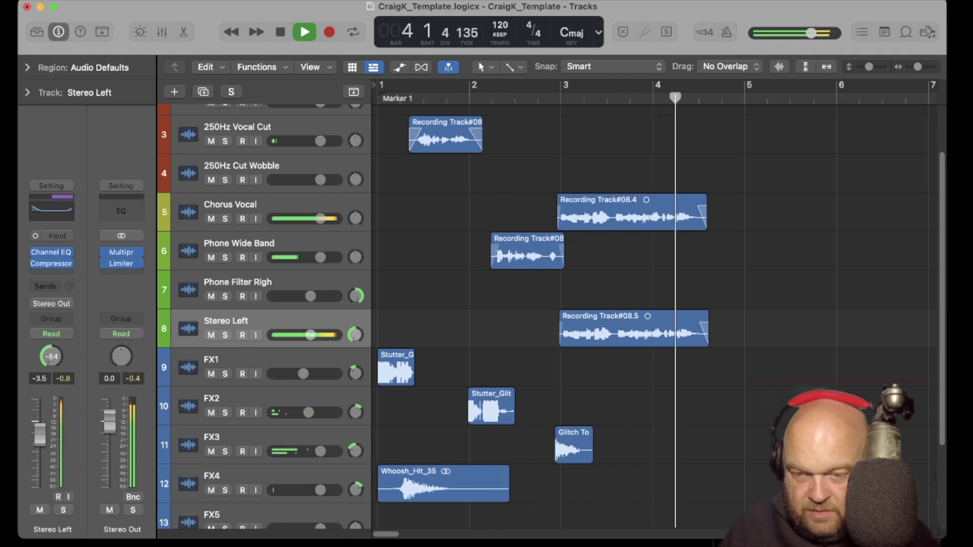
pyautogui.press('Return')
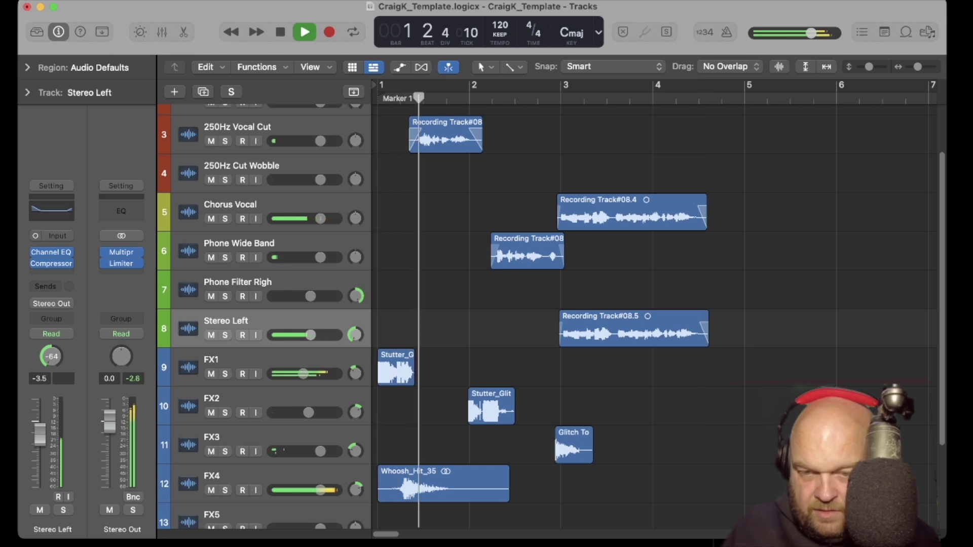
pyautogui.scroll(-2, 552, 314)
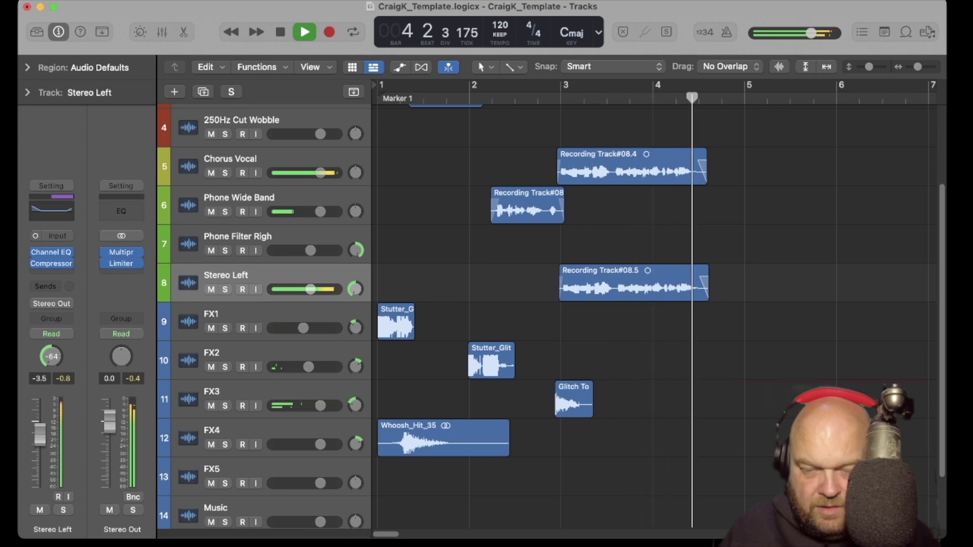
pyautogui.press('space')
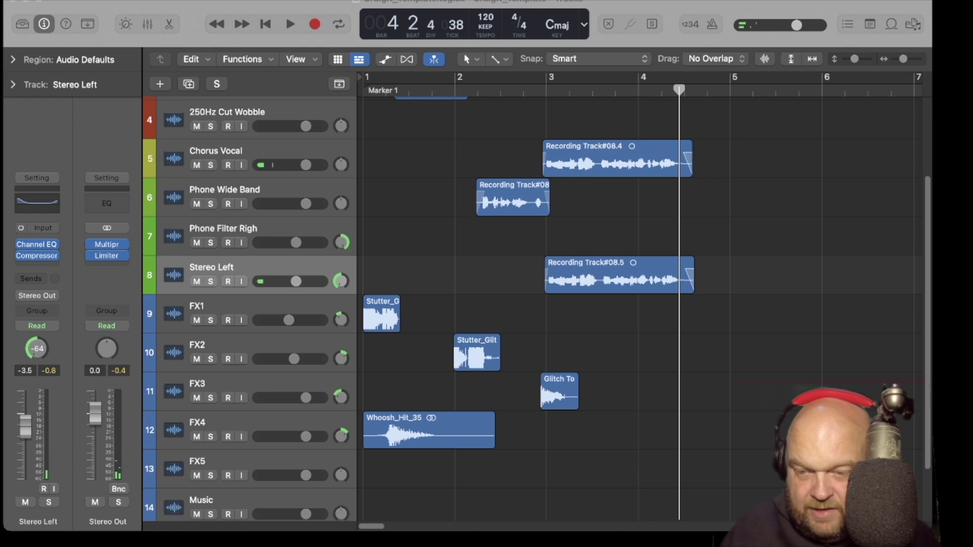
# Try the Noise Break 14 sample on the FX2 track at about bar 4 beat 2, audition it, and delete it
pyautogui.moveTo(930, 354); pyautogui.dragTo(721, 360)
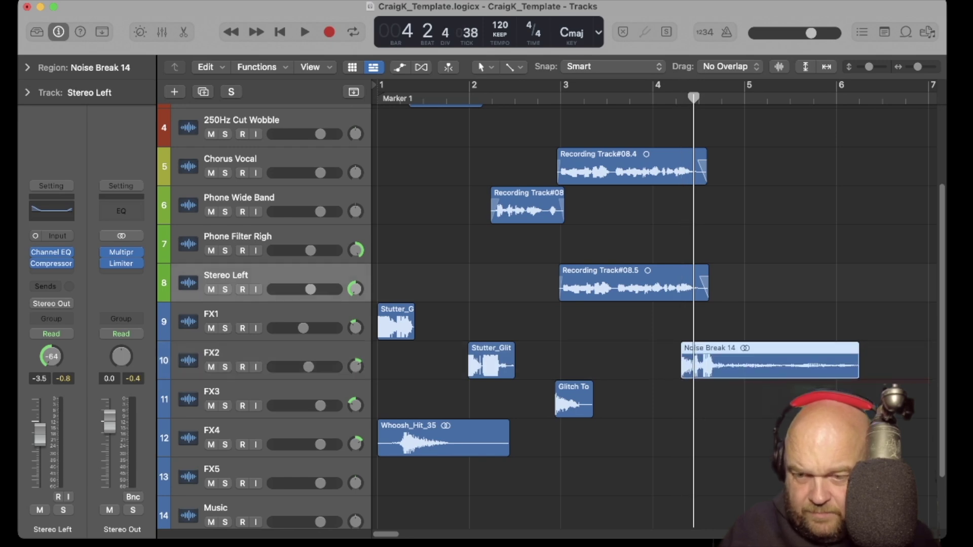
pyautogui.press('space')
pyautogui.press('space')
pyautogui.press('Return')
pyautogui.press('space')
pyautogui.press('space')
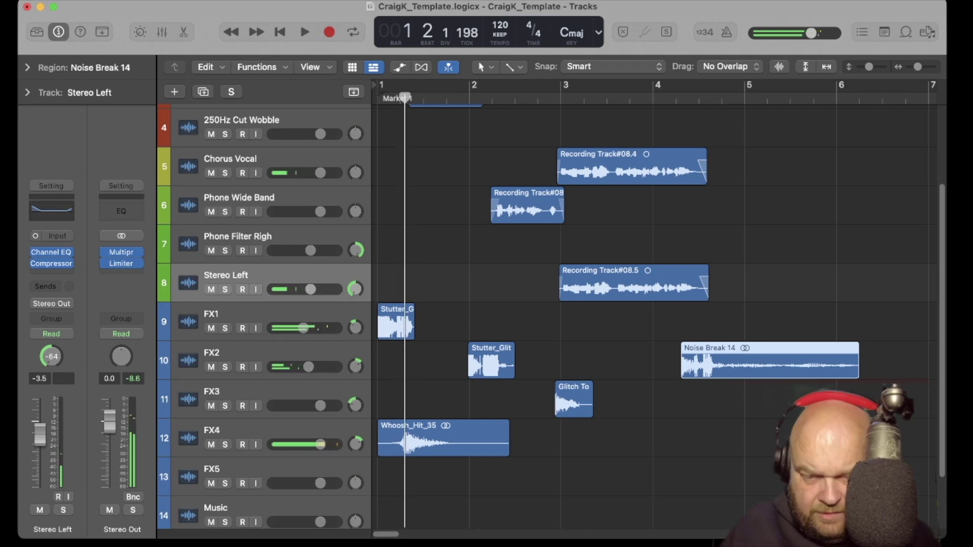
pyautogui.press('Delete')
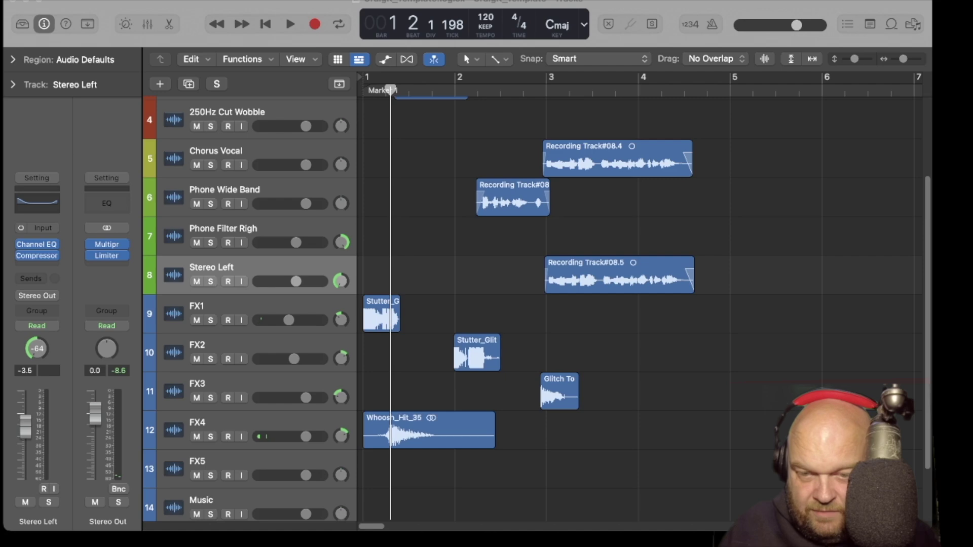
# Add the Noise Break 33 sample to the FX2 track around the middle of bar 4 and audition it with the vocal ending
pyautogui.moveTo(923, 392); pyautogui.dragTo(667, 391)
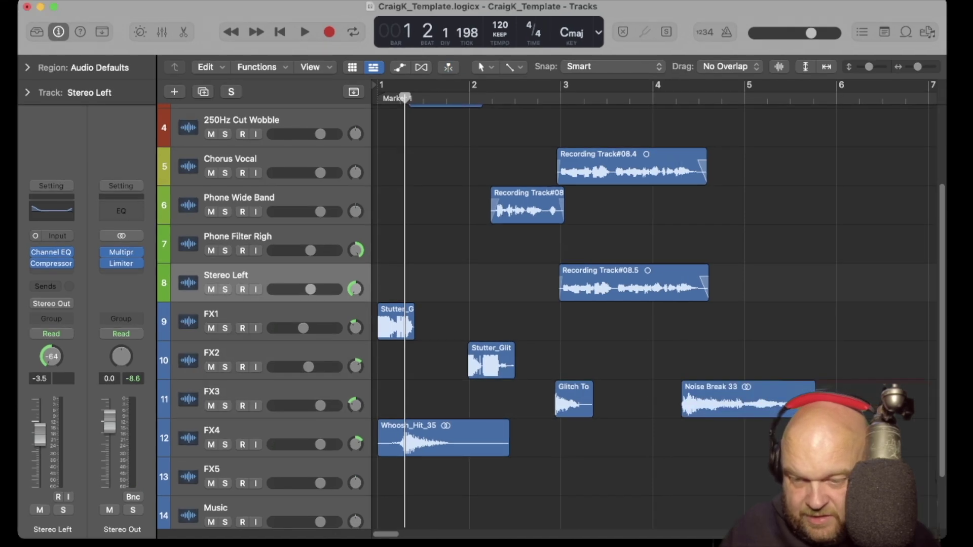
pyautogui.moveTo(747, 399); pyautogui.dragTo(757, 361)
pyautogui.click(676, 98)
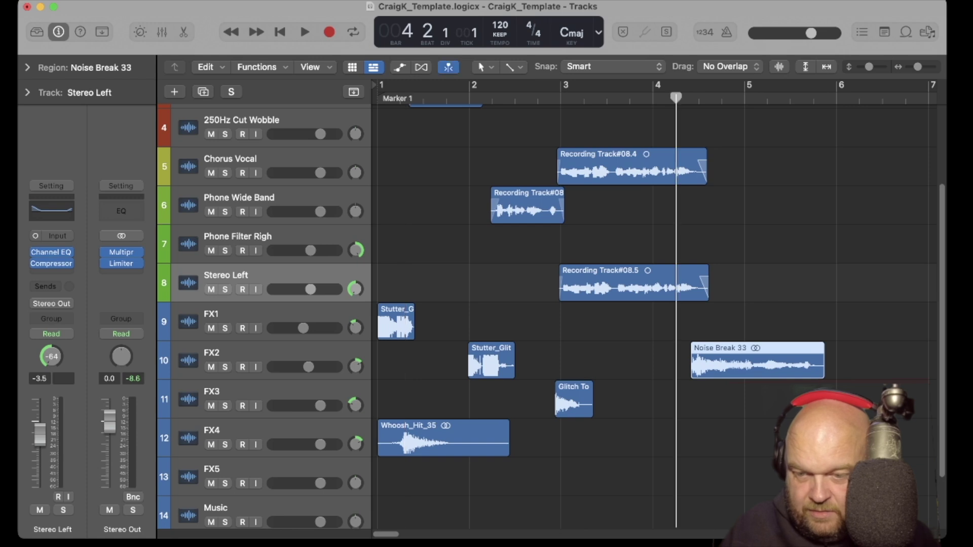
pyautogui.press('space')
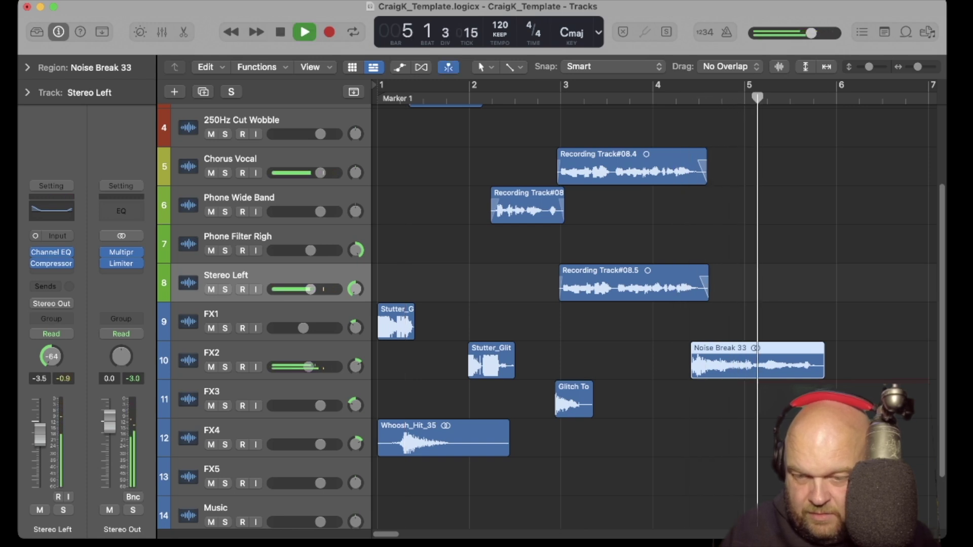
# Move Noise Break 33 to the FX5 track just after bar 2 and play the arrangement from the start
pyautogui.moveTo(758, 362); pyautogui.dragTo(544, 479)
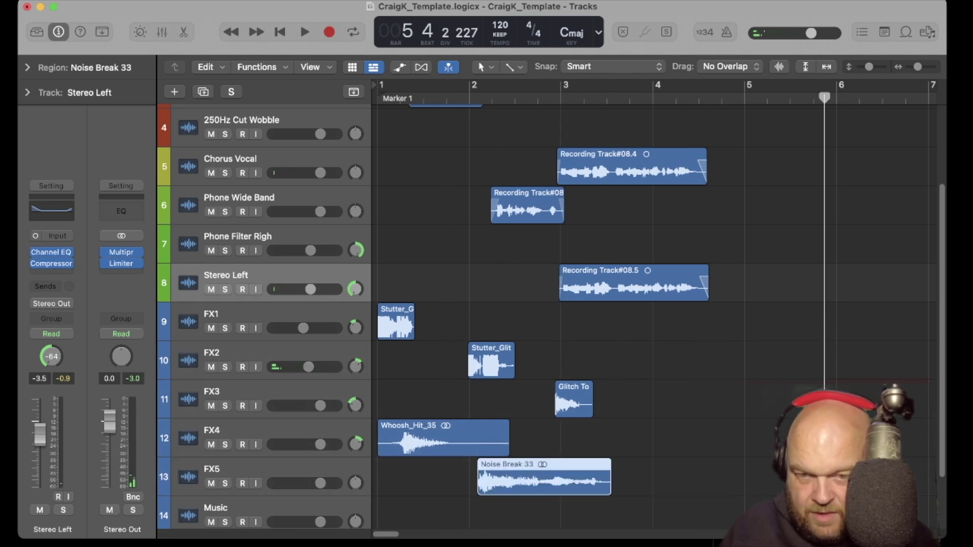
pyautogui.press('Return')
pyautogui.press('space')
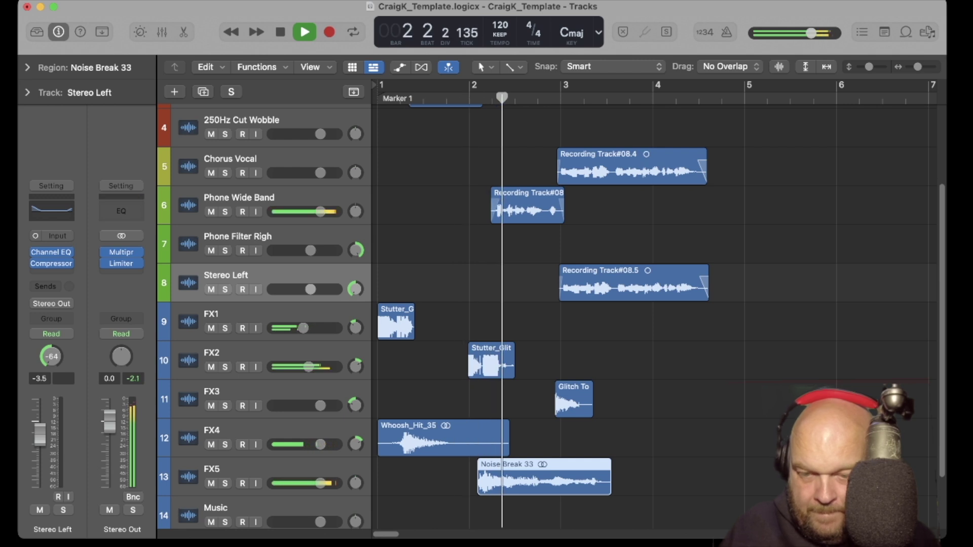
pyautogui.press('space')
# Trim the end of Noise Break 33 to just before bar 3 and play the arrangement, cycling from bar 1 to bar 5
pyautogui.moveTo(609, 489); pyautogui.dragTo(557, 488)
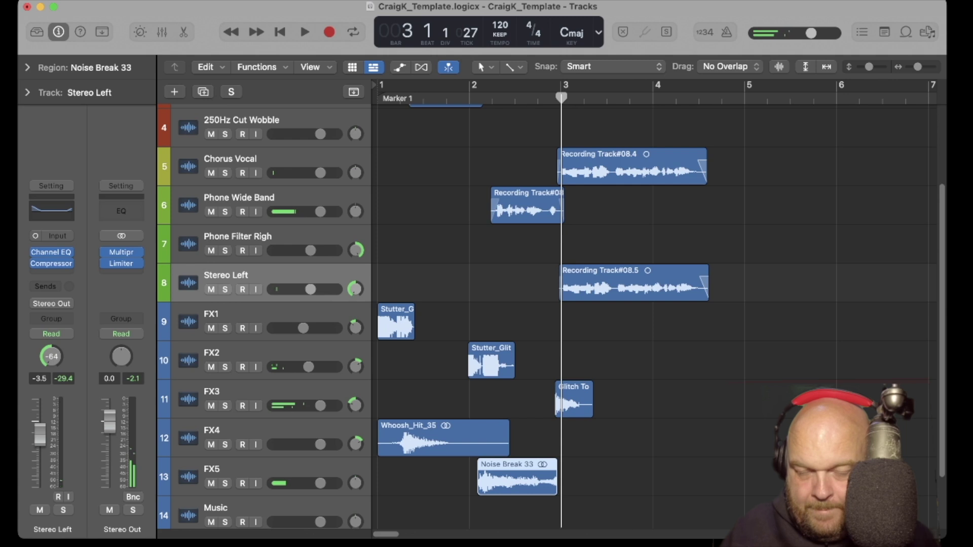
pyautogui.press('Return')
pyautogui.press('space')
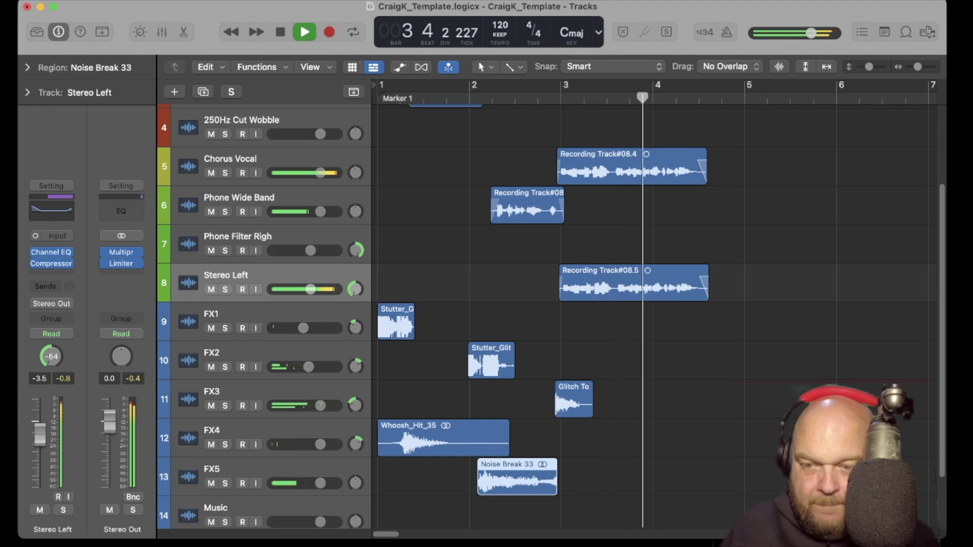
pyautogui.press('space')
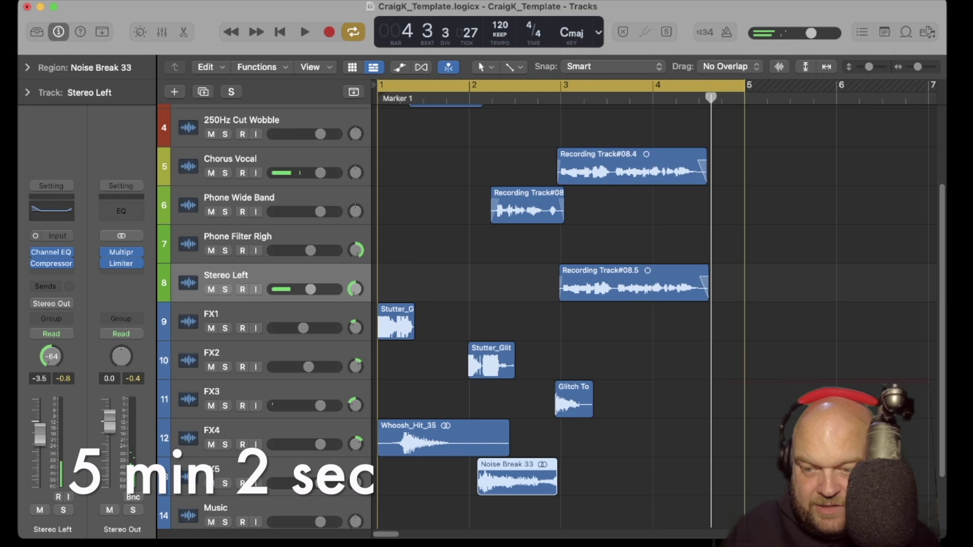
pyautogui.press('space')
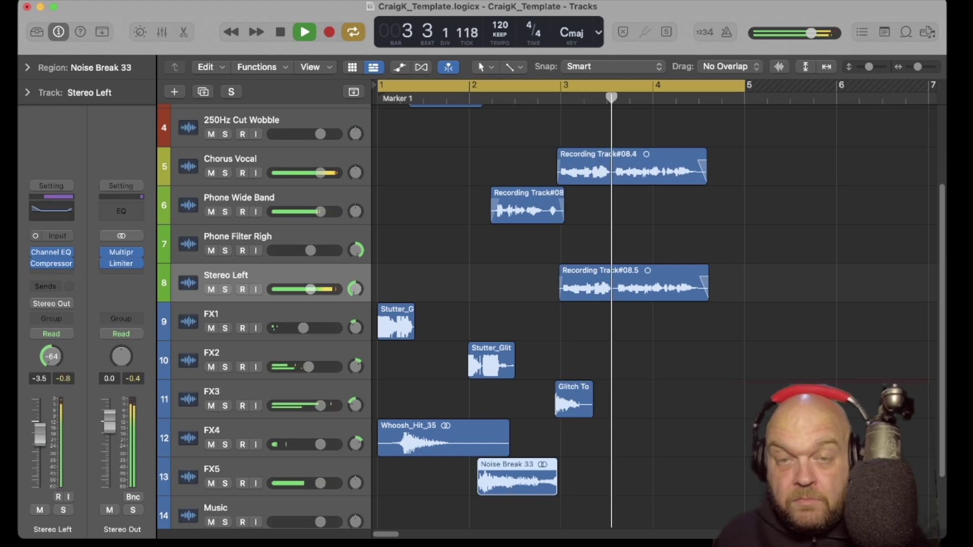
pyautogui.press('space')
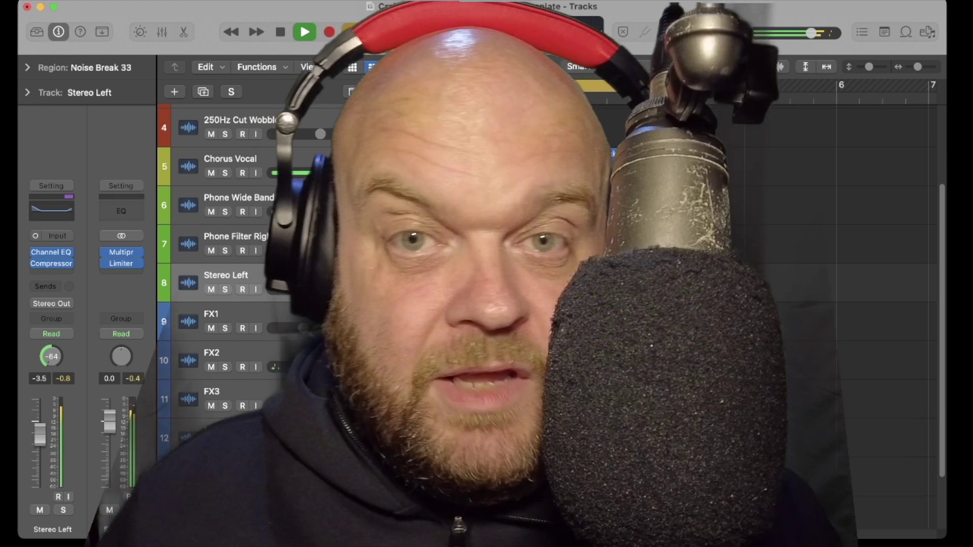